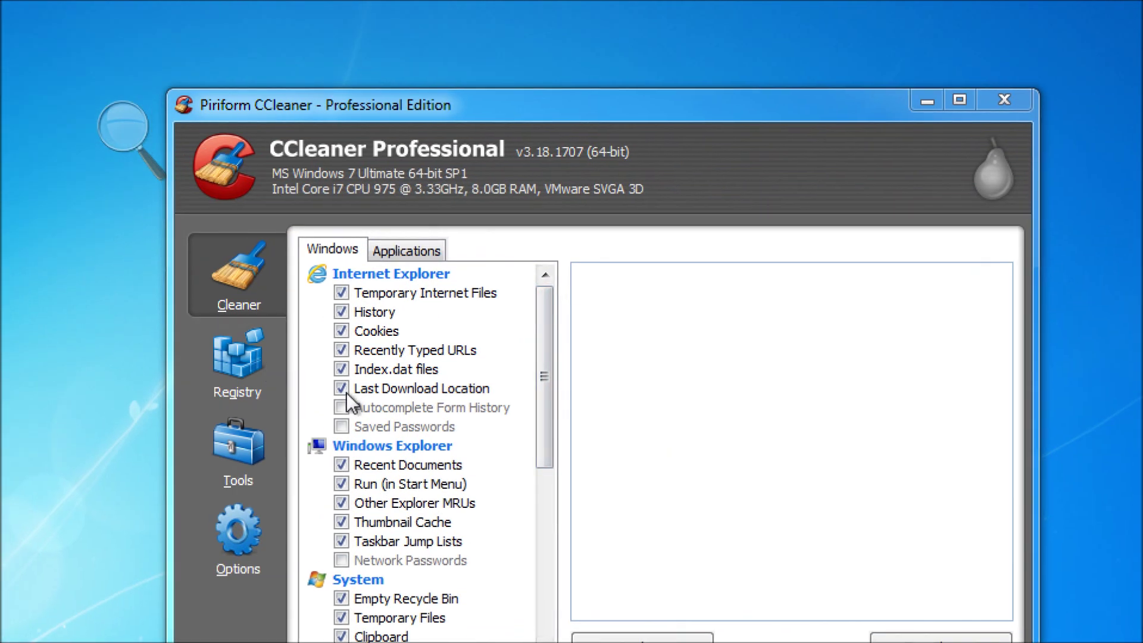
Step: Look over the registry section, the options and the About page, and return to the cleaner section
{"action": "left_click", "coordinate": [259, 380]}
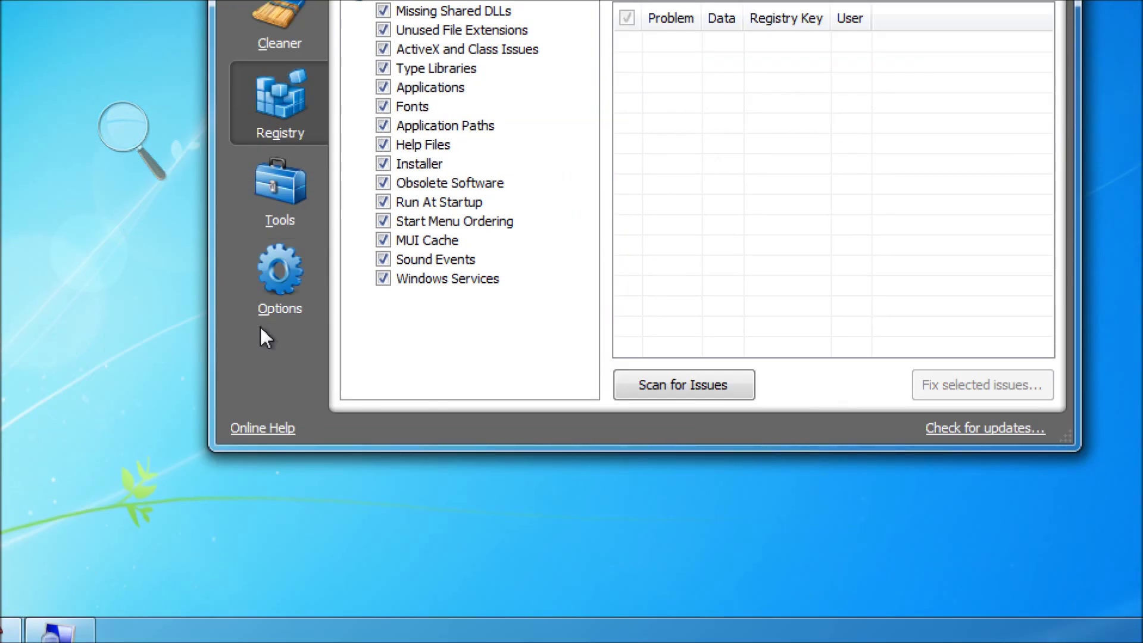
{"action": "left_click", "coordinate": [262, 419]}
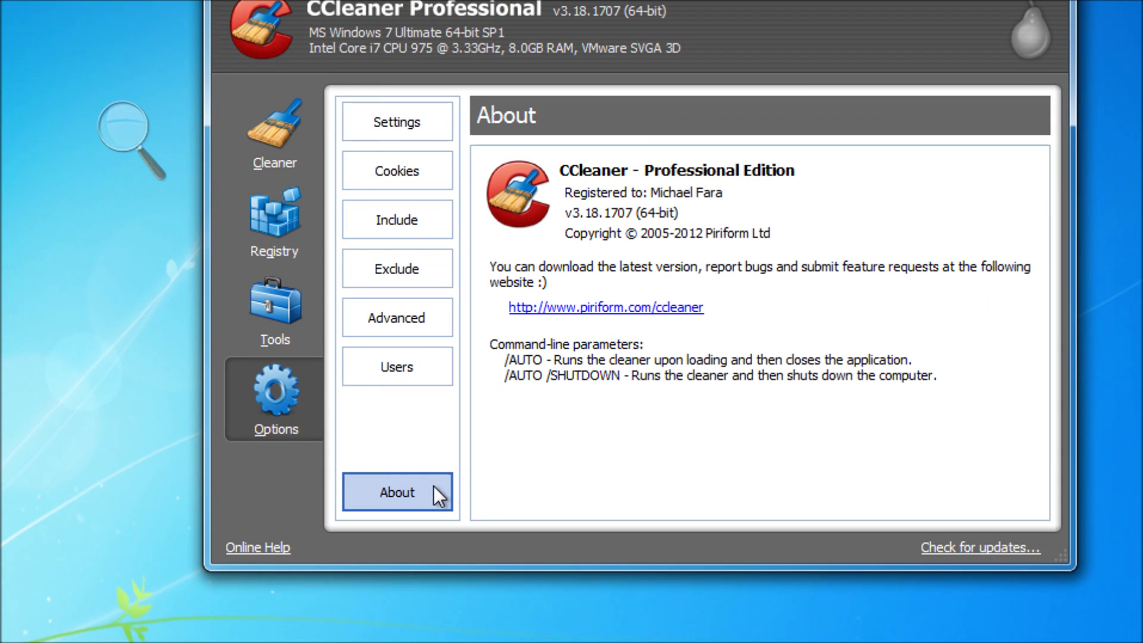
{"action": "left_click", "coordinate": [389, 528]}
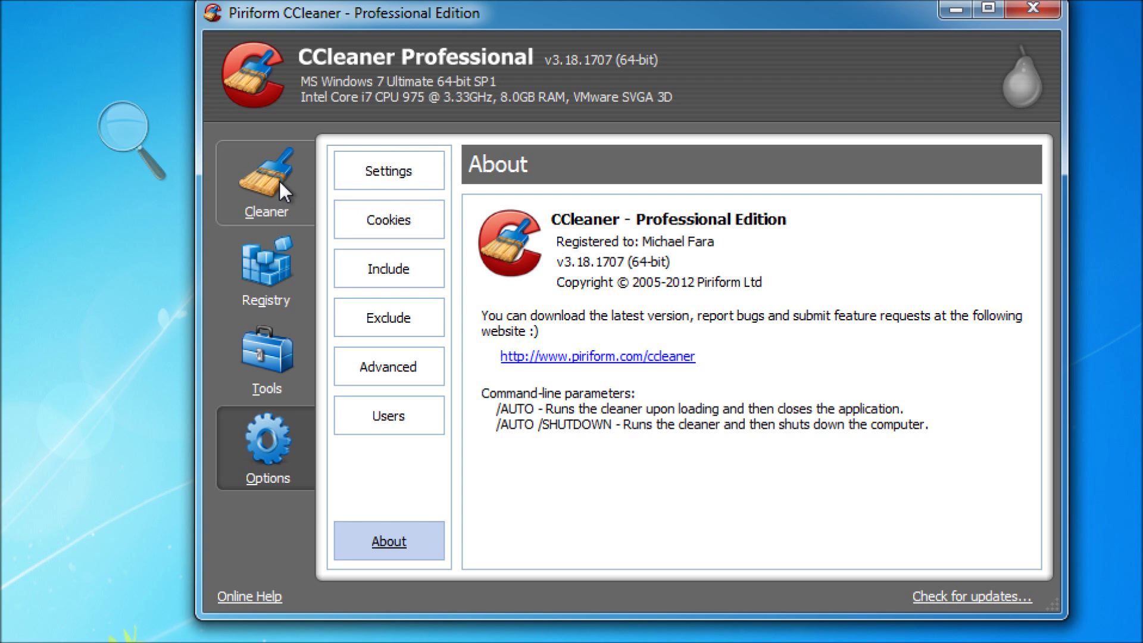
{"action": "left_click", "coordinate": [278, 180]}
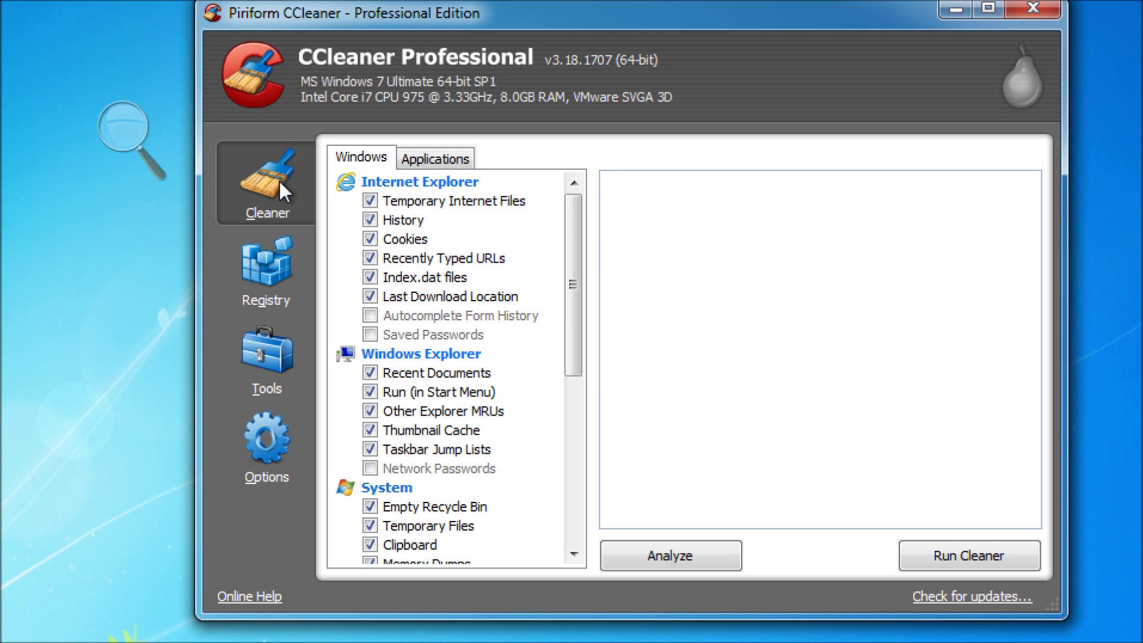
Step: Scan the registry for issues in all checked categories and widen the window to show more of the results
{"action": "left_click", "coordinate": [296, 247]}
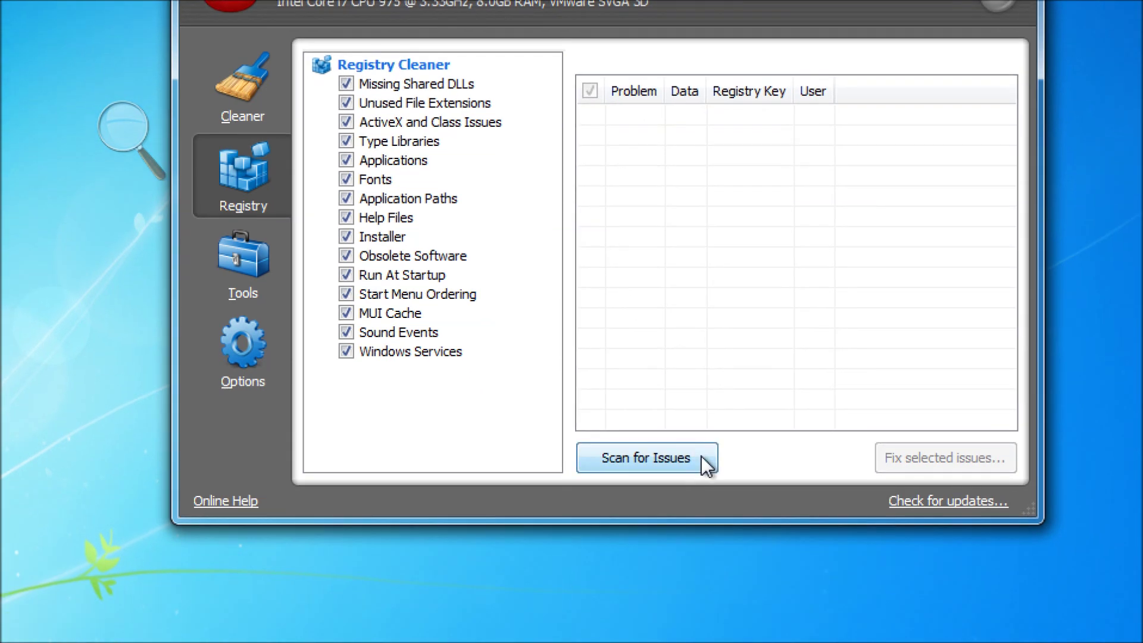
{"action": "left_click", "coordinate": [728, 558]}
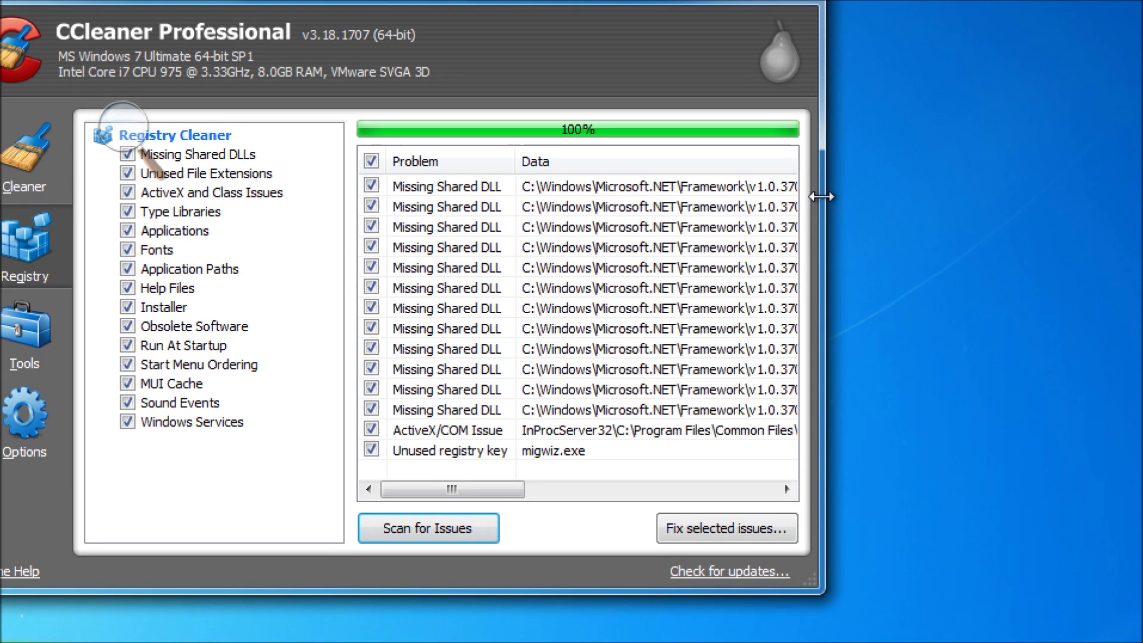
{"action": "left_click_drag", "start_coordinate": [821, 196], "coordinate": [1007, 223]}
{"action": "left_click_drag", "start_coordinate": [716, 185], "coordinate": [956, 231]}
{"action": "left_click_drag", "start_coordinate": [847, 198], "coordinate": [1130, 239]}
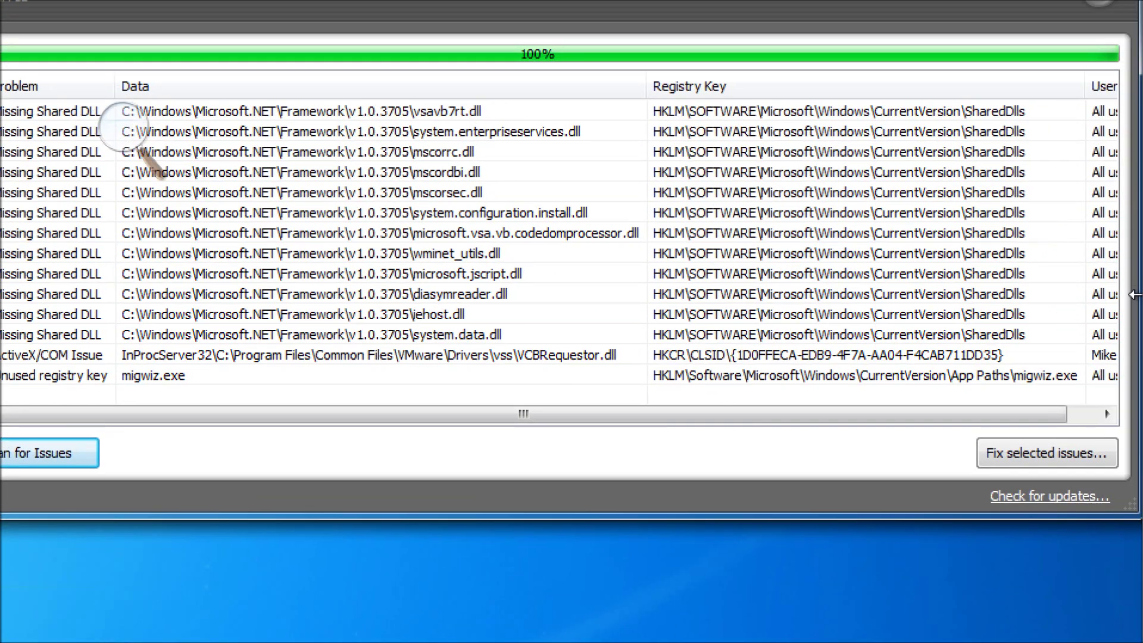
{"action": "left_click_drag", "start_coordinate": [1132, 288], "coordinate": [716, 321]}
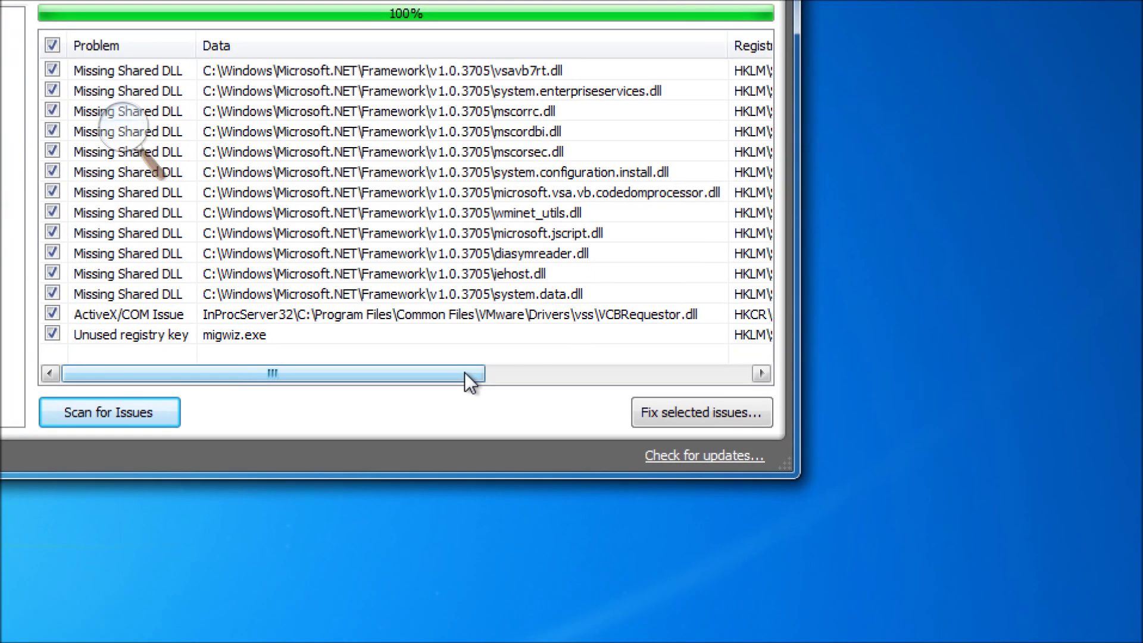
Step: Examine the problem, data, registry key and user columns of the registry issues found
{"action": "left_click_drag", "start_coordinate": [452, 395], "coordinate": [754, 376]}
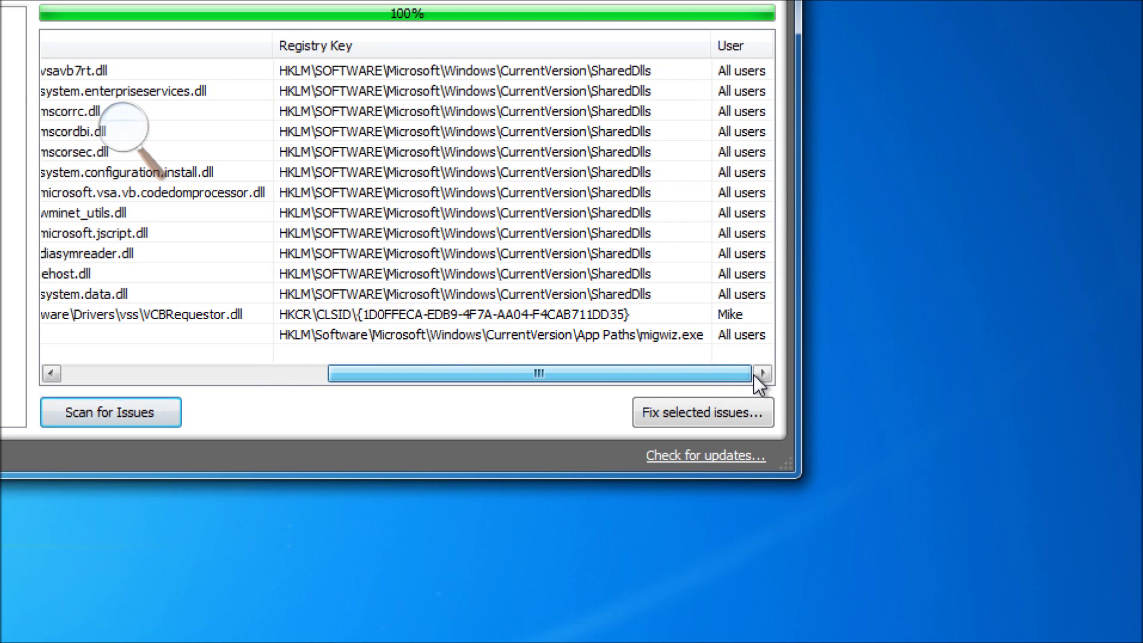
{"action": "left_click_drag", "start_coordinate": [753, 375], "coordinate": [417, 374]}
{"action": "left_click_drag", "start_coordinate": [493, 390], "coordinate": [493, 390]}
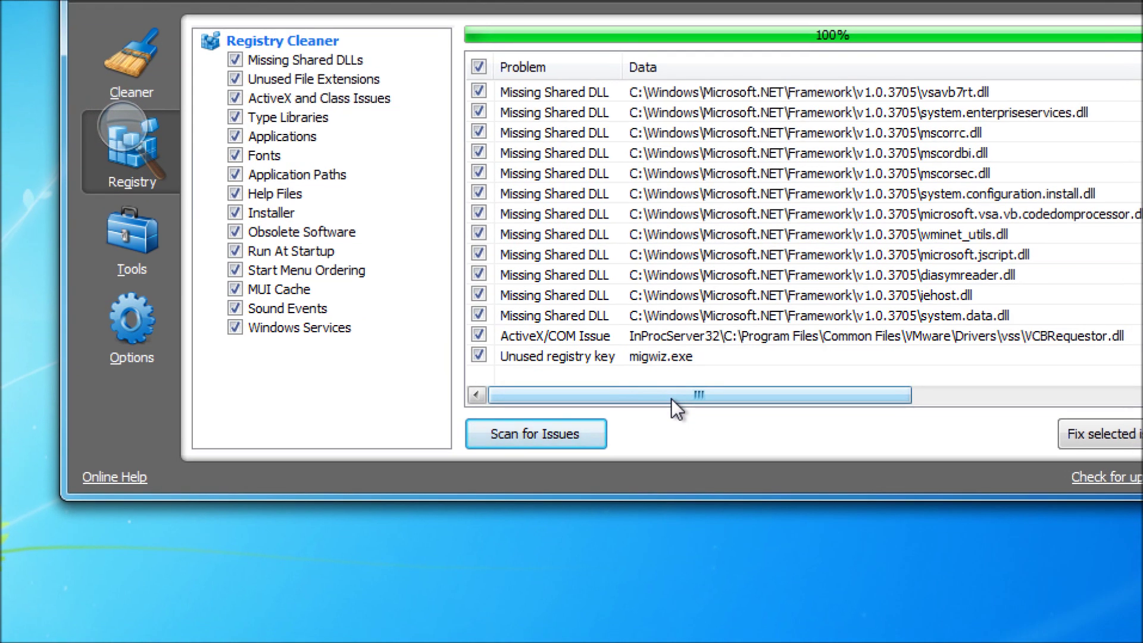
{"action": "left_click_drag", "start_coordinate": [683, 424], "coordinate": [930, 394]}
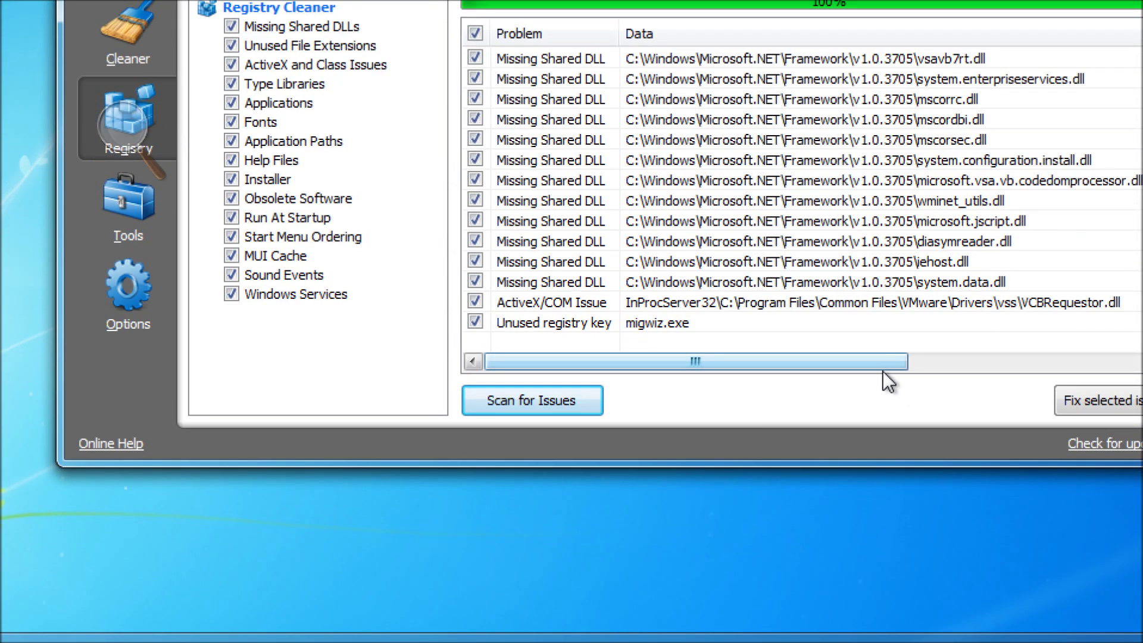
{"action": "left_click_drag", "start_coordinate": [893, 362], "coordinate": [826, 367]}
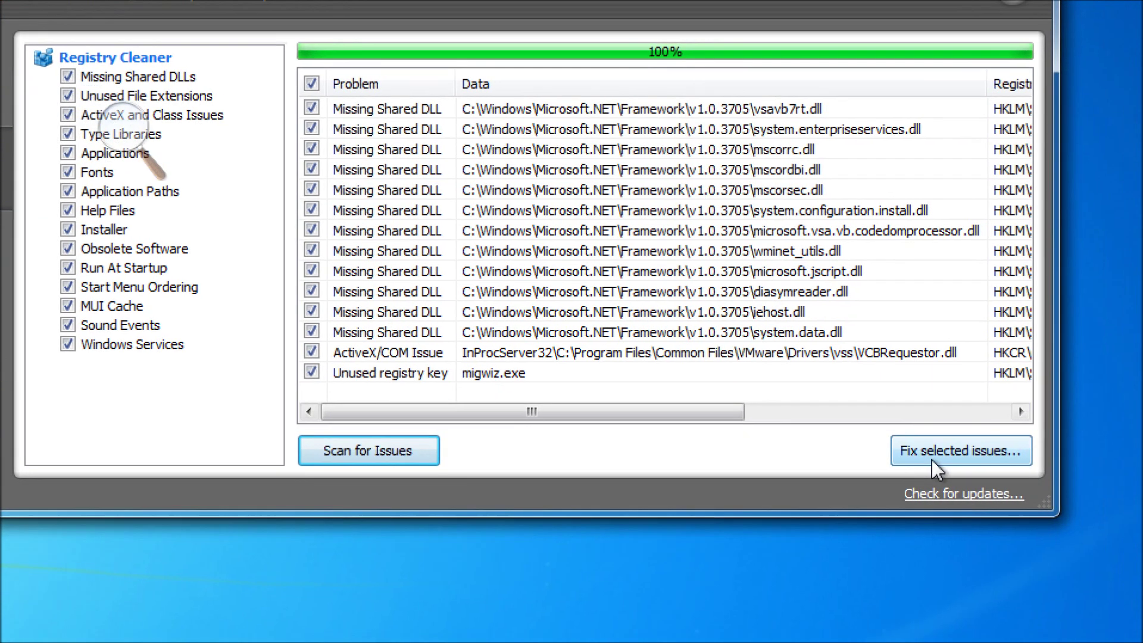
Step: Open the repair dialog for the selected registry issues without backing up the registry, and close it without fixing any
{"action": "left_click", "coordinate": [1027, 506]}
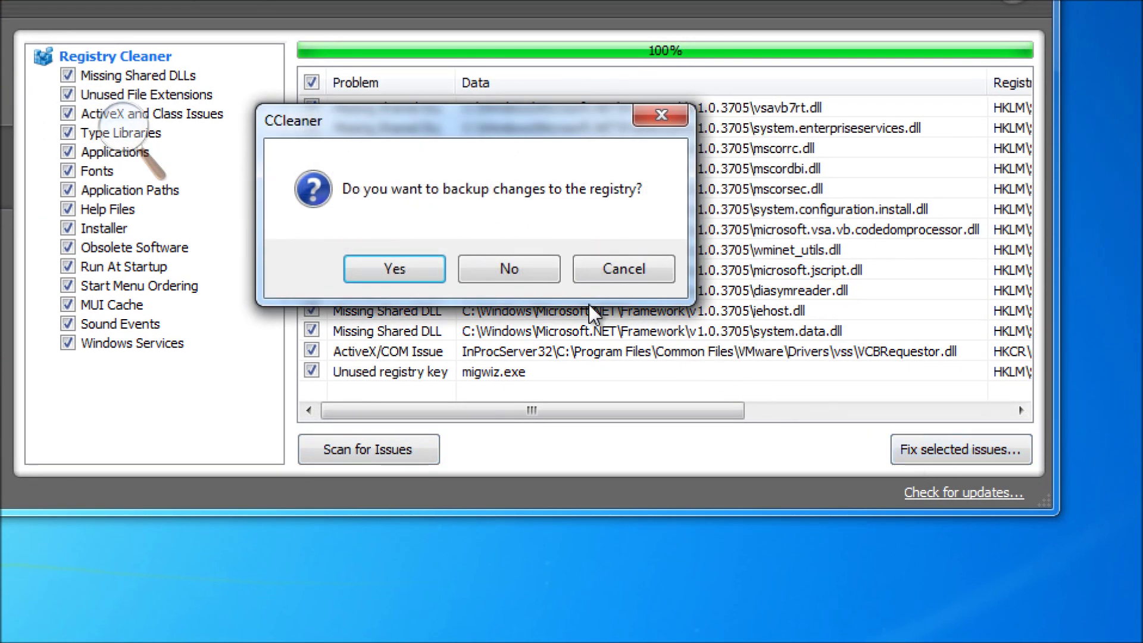
{"action": "left_click", "coordinate": [536, 269]}
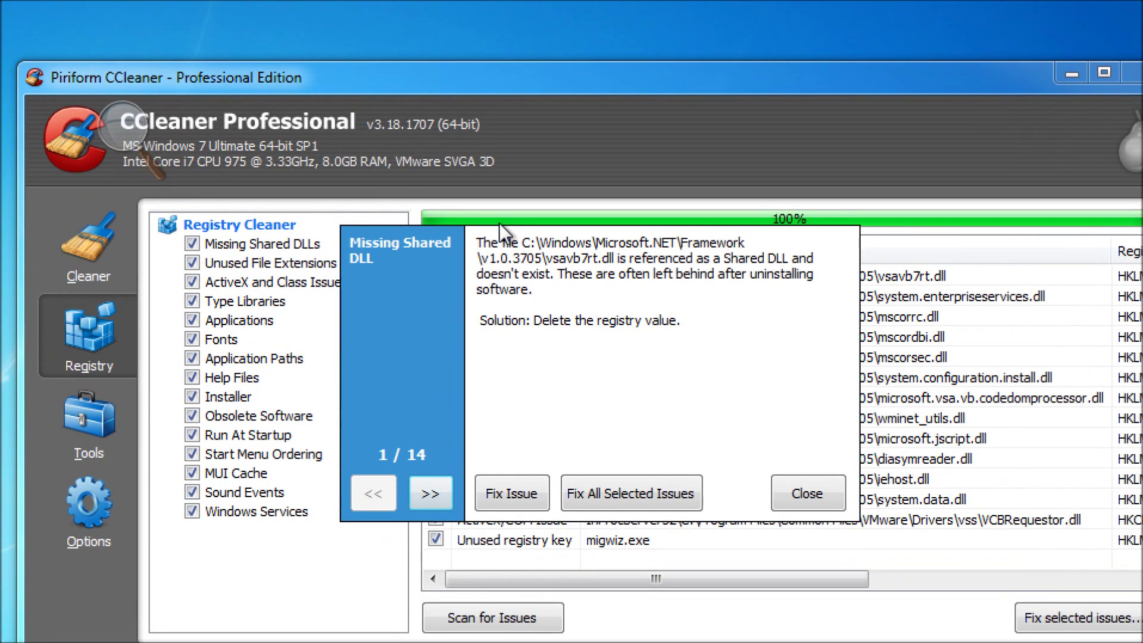
{"action": "left_click", "coordinate": [683, 325]}
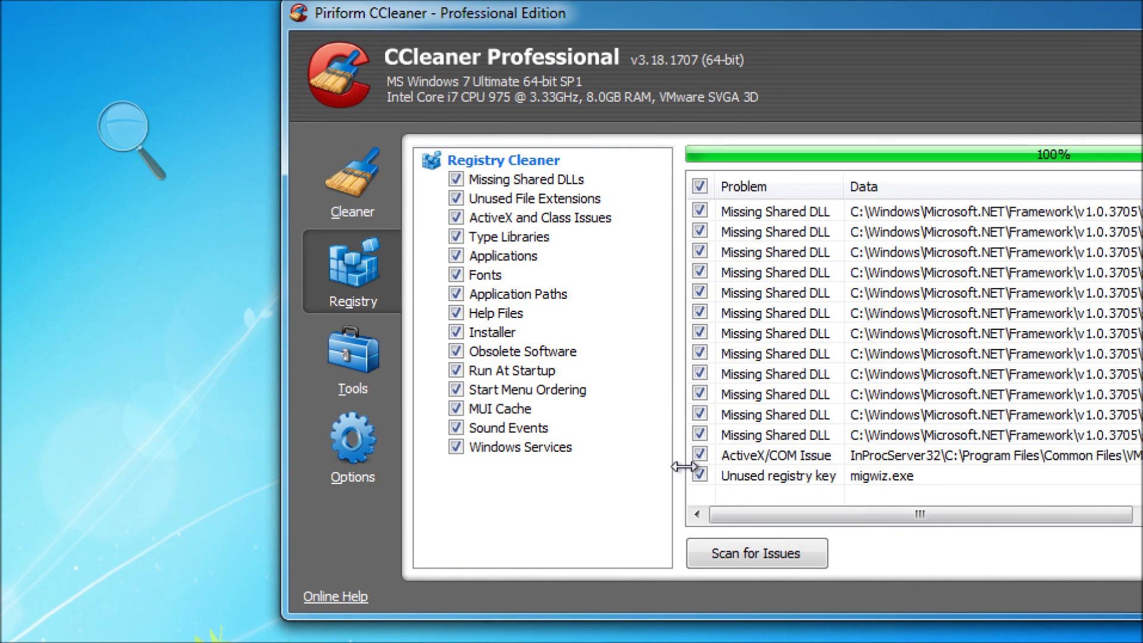
{"action": "left_click", "coordinate": [699, 470]}
{"action": "left_click", "coordinate": [699, 474]}
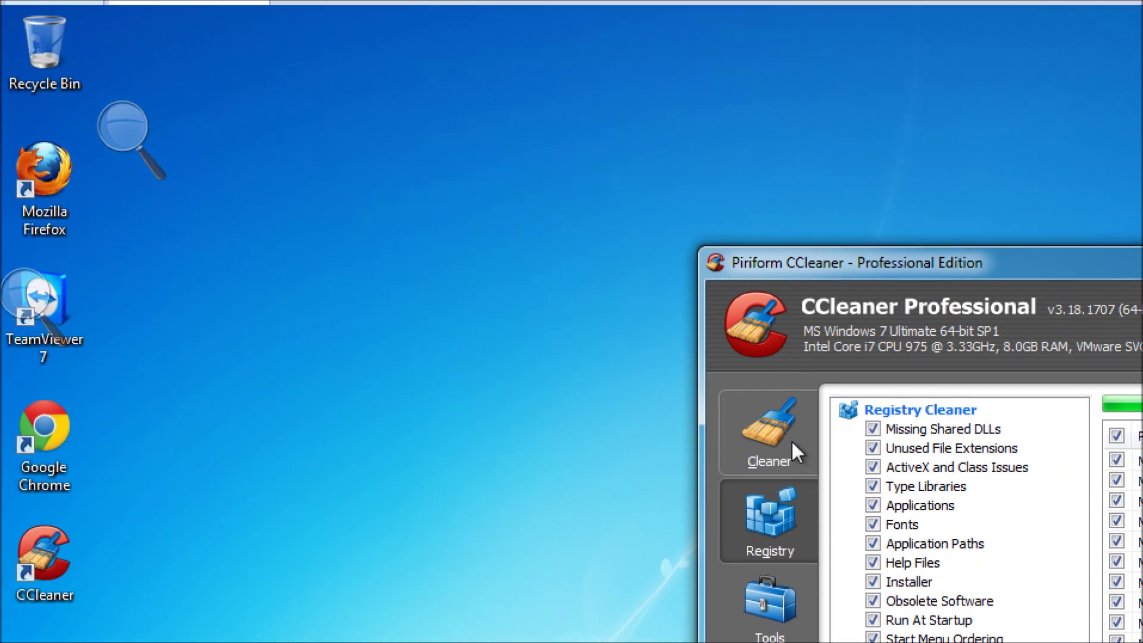
Step: Analyze only the Old Prefetch data entry among the advanced Windows cleaning items
{"action": "left_click", "coordinate": [685, 390]}
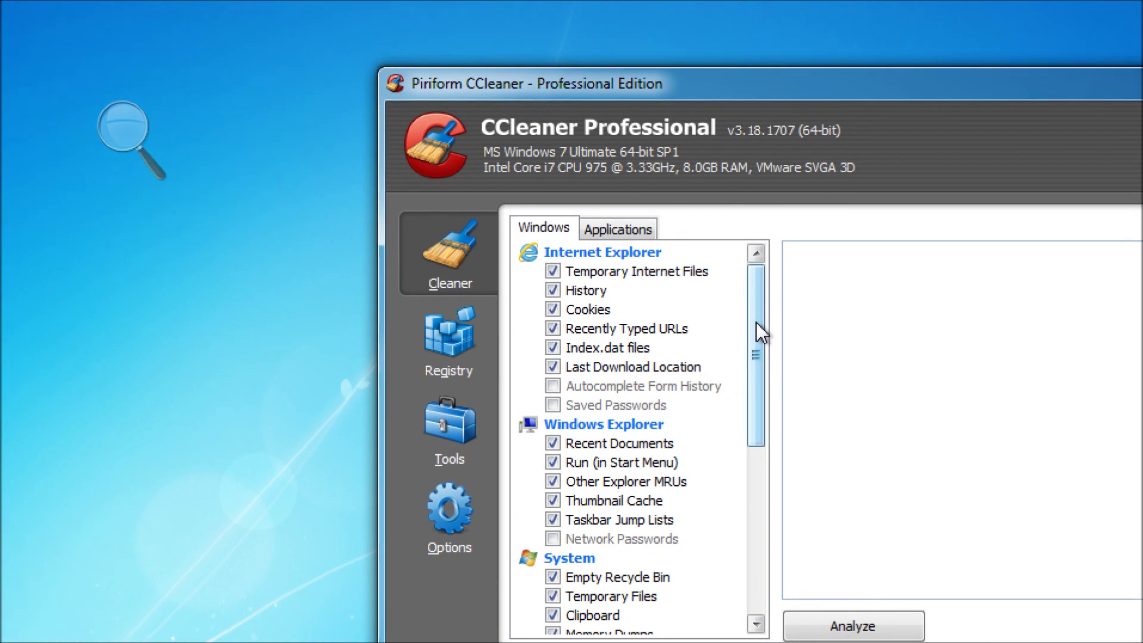
{"action": "left_click_drag", "start_coordinate": [757, 323], "coordinate": [756, 481]}
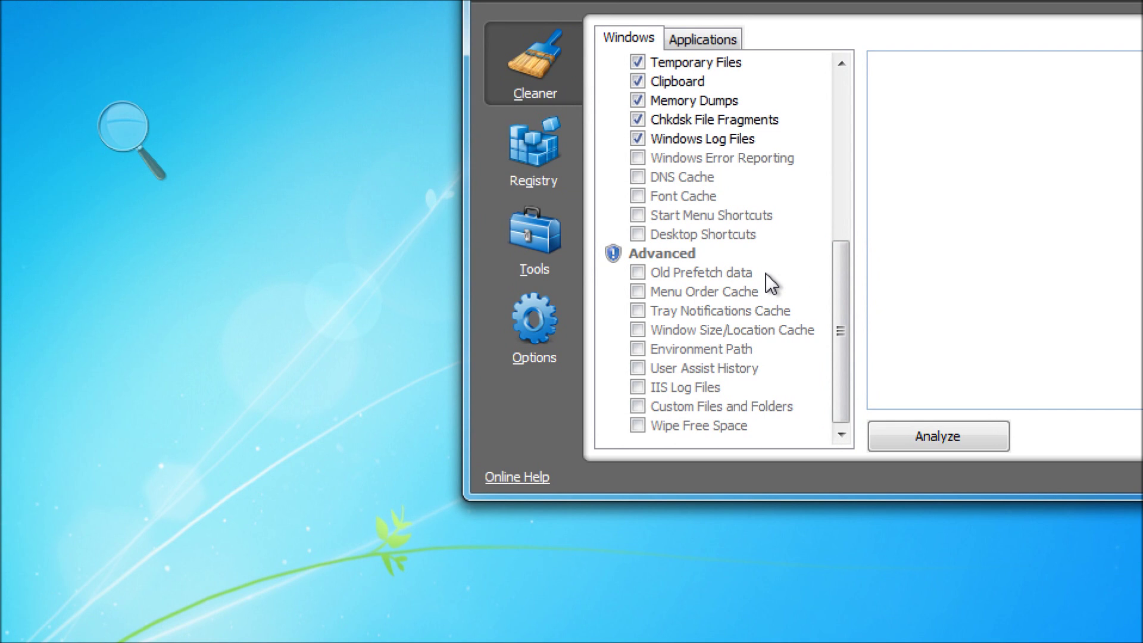
{"action": "left_click", "coordinate": [770, 274]}
{"action": "right_click", "coordinate": [771, 274]}
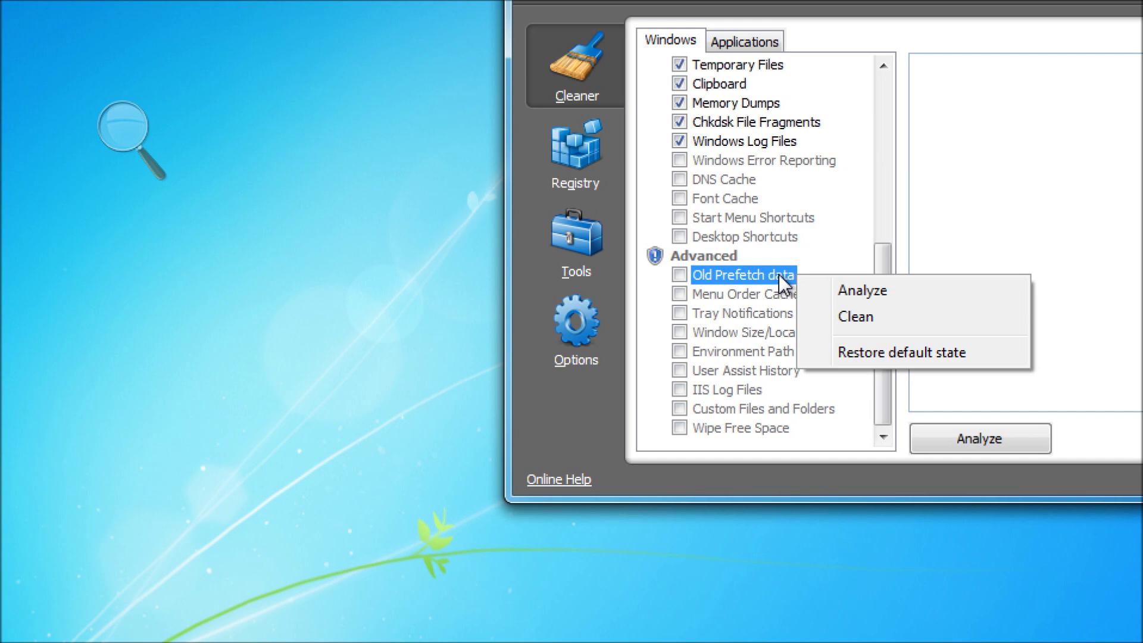
{"action": "left_click", "coordinate": [837, 289]}
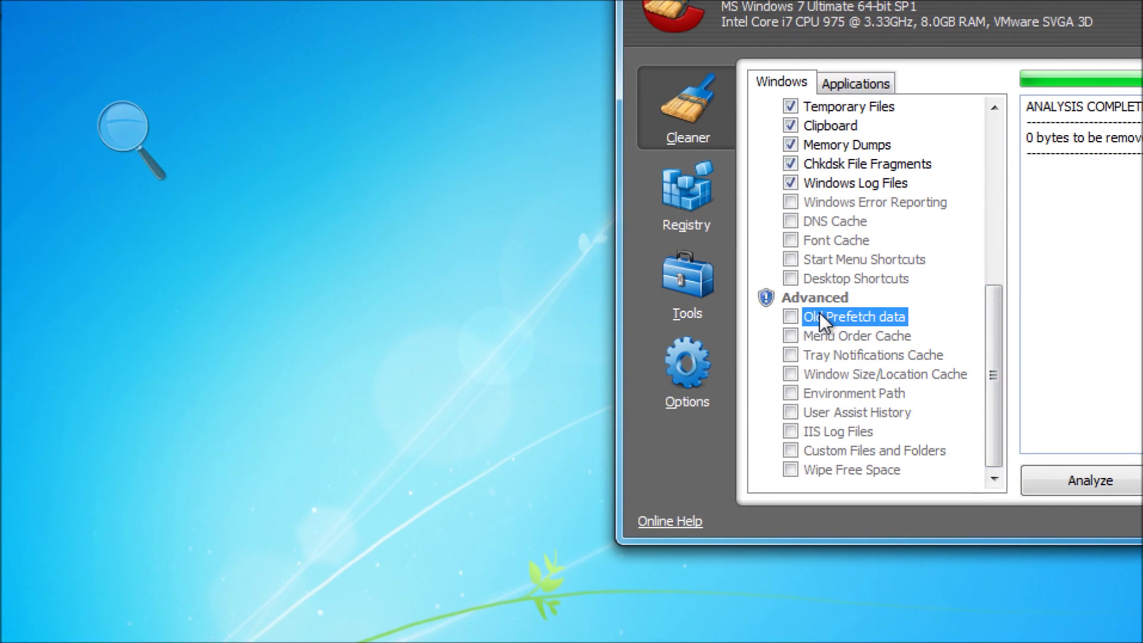
Step: Analyze the cleanable files with Old Prefetch data included, and exclude that entry again
{"action": "right_click", "coordinate": [872, 304]}
{"action": "left_click", "coordinate": [880, 319]}
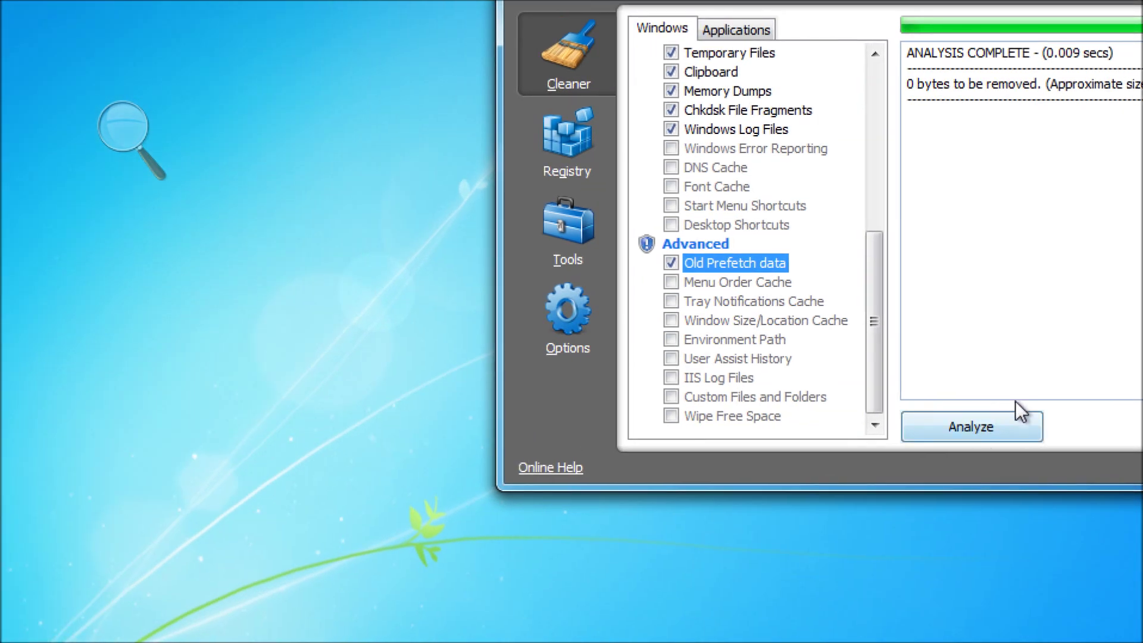
{"action": "left_click", "coordinate": [1011, 421]}
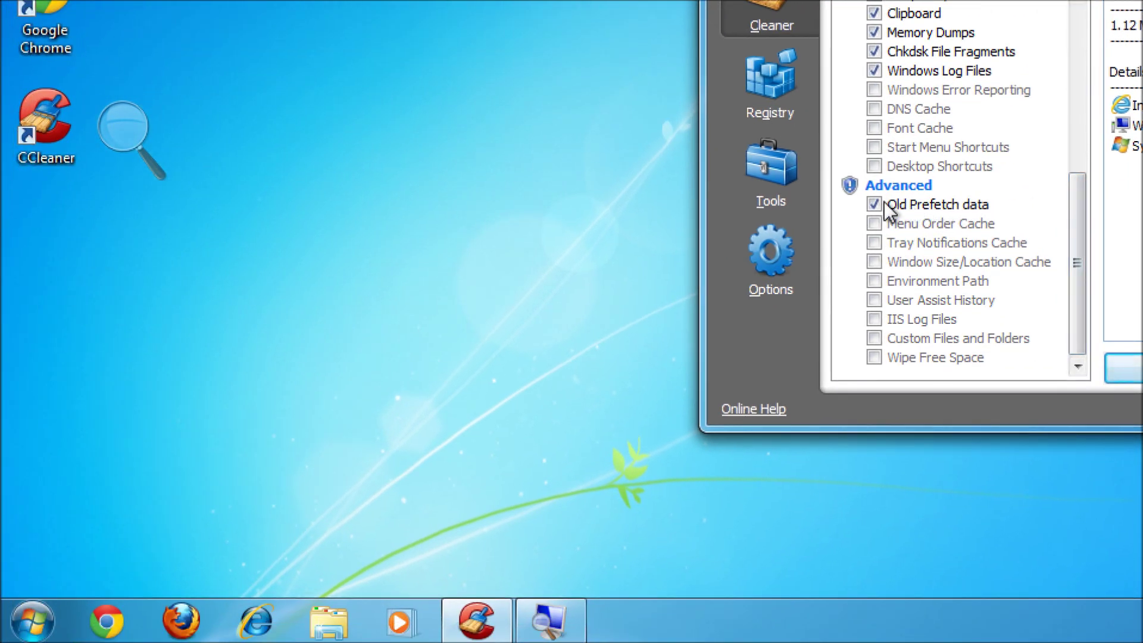
{"action": "left_click", "coordinate": [874, 204]}
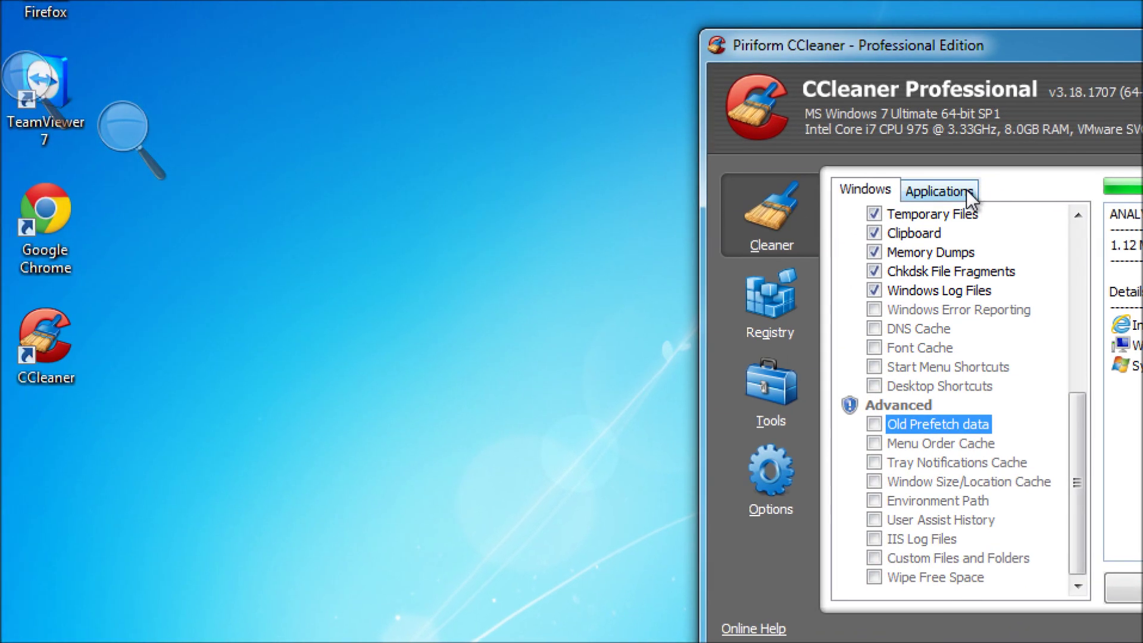
Step: Analyze the checked Windows and application items, and run the cleaner to permanently delete the files found
{"action": "left_click", "coordinate": [966, 189]}
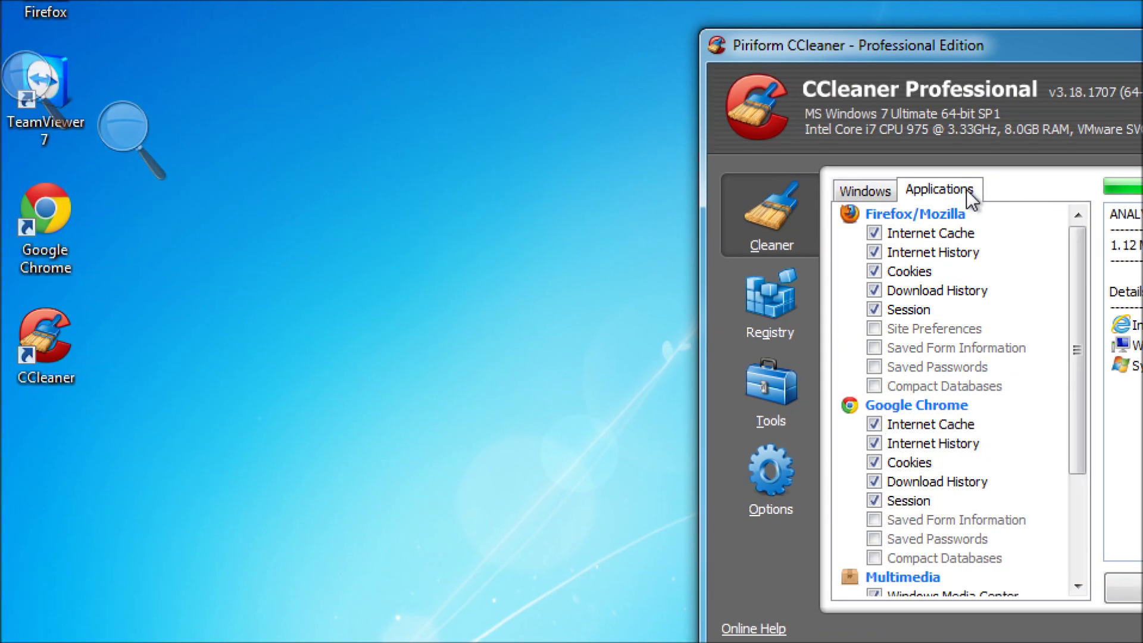
{"action": "left_click_drag", "start_coordinate": [1080, 281], "coordinate": [1061, 221]}
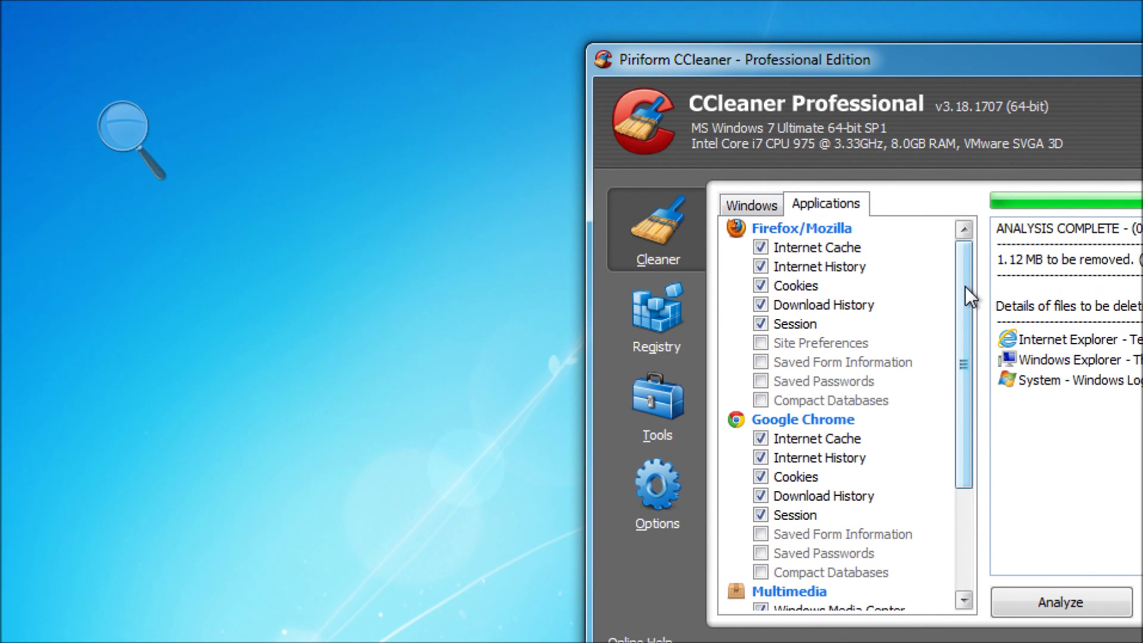
{"action": "left_click_drag", "start_coordinate": [965, 286], "coordinate": [954, 389]}
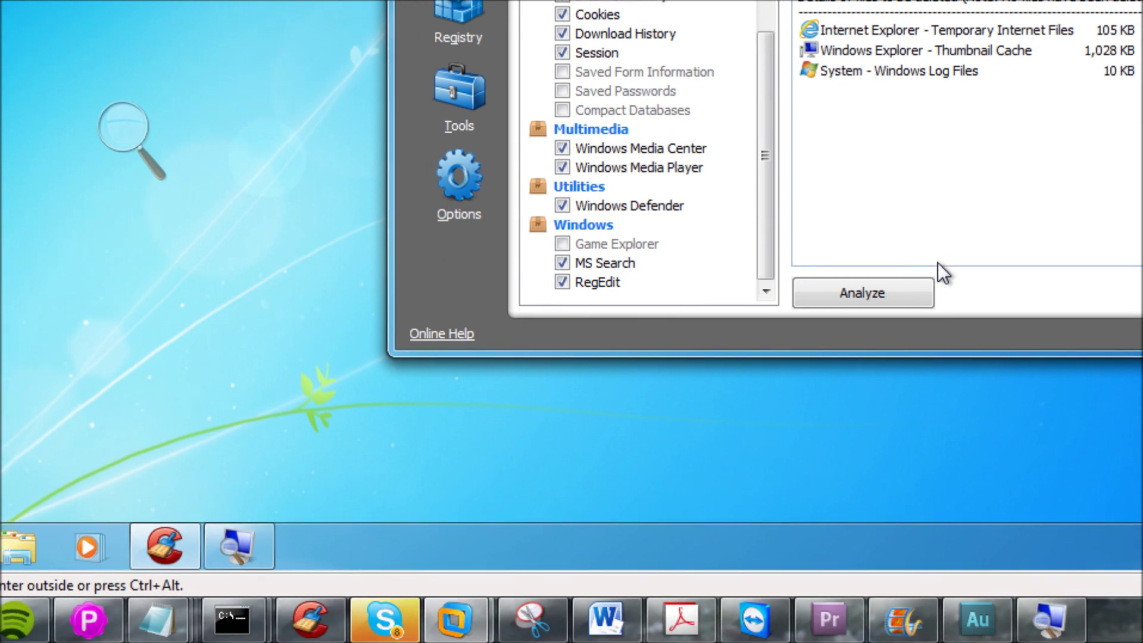
{"action": "left_click", "coordinate": [810, 506]}
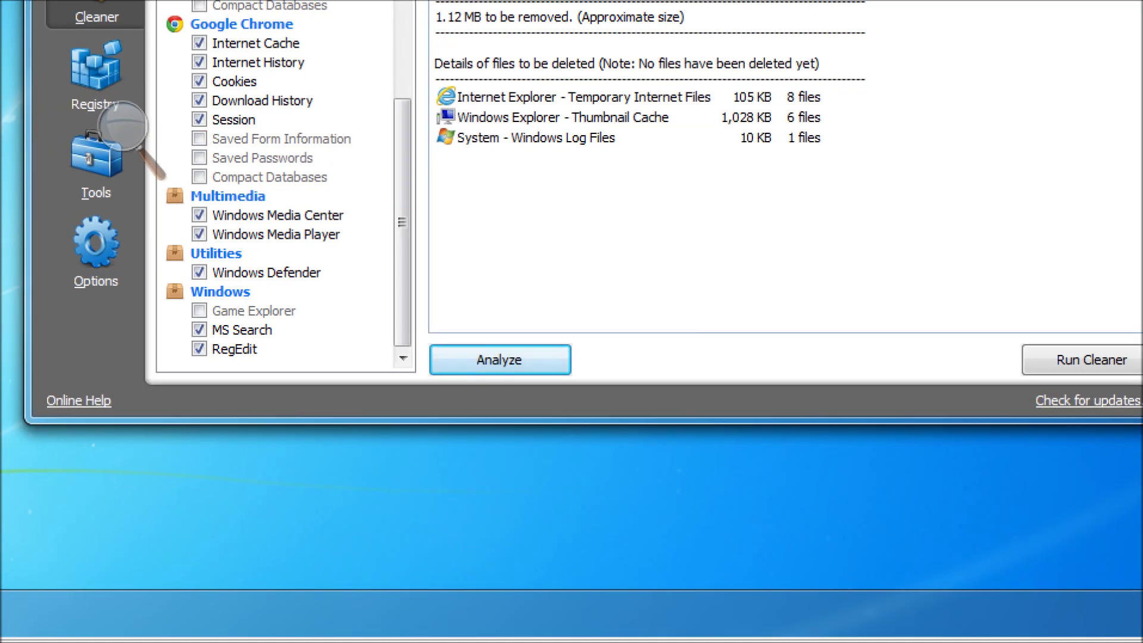
{"action": "left_click", "coordinate": [1067, 360]}
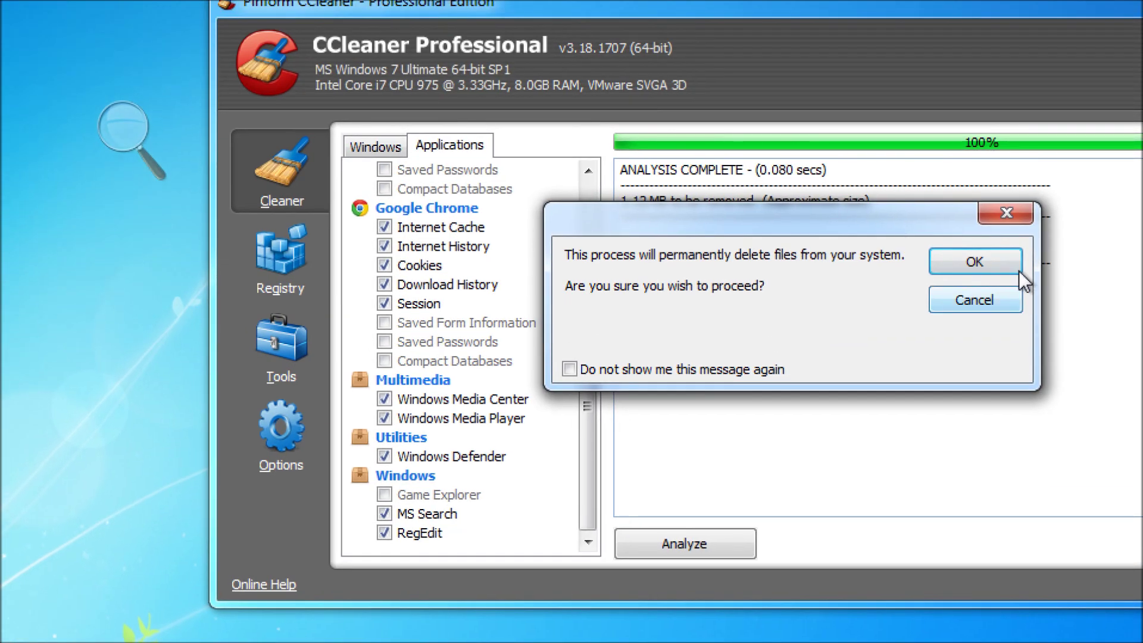
{"action": "left_click", "coordinate": [1018, 269]}
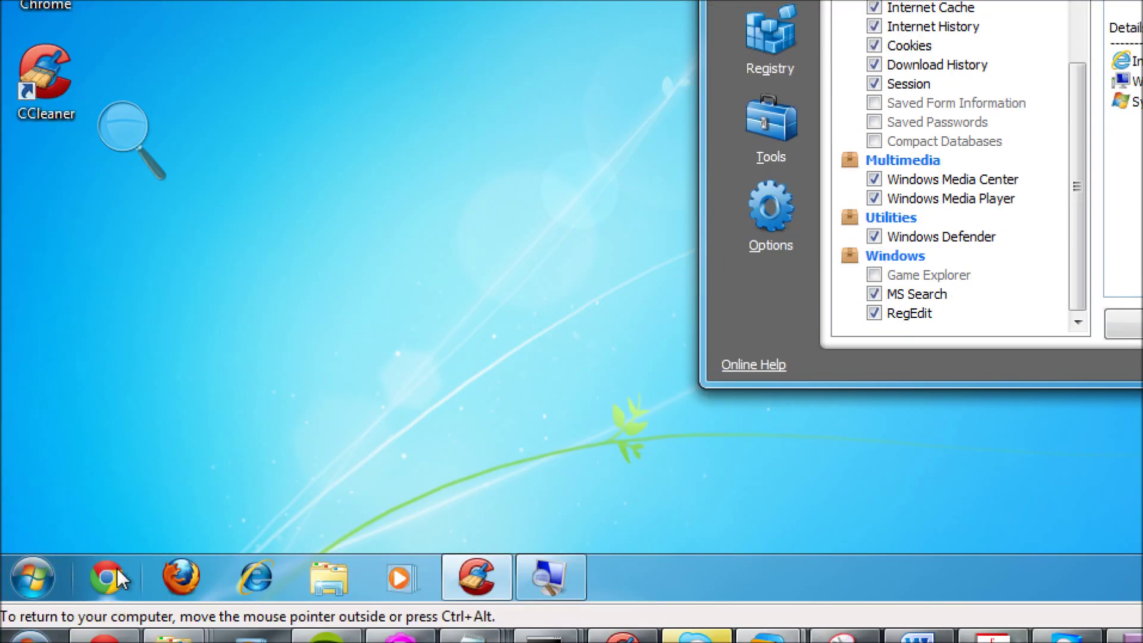
Step: Launch Chrome, Firefox and Internet Explorer to generate new browsing data, and close all three browsers
{"action": "left_click", "coordinate": [108, 581]}
{"action": "left_click", "coordinate": [178, 583]}
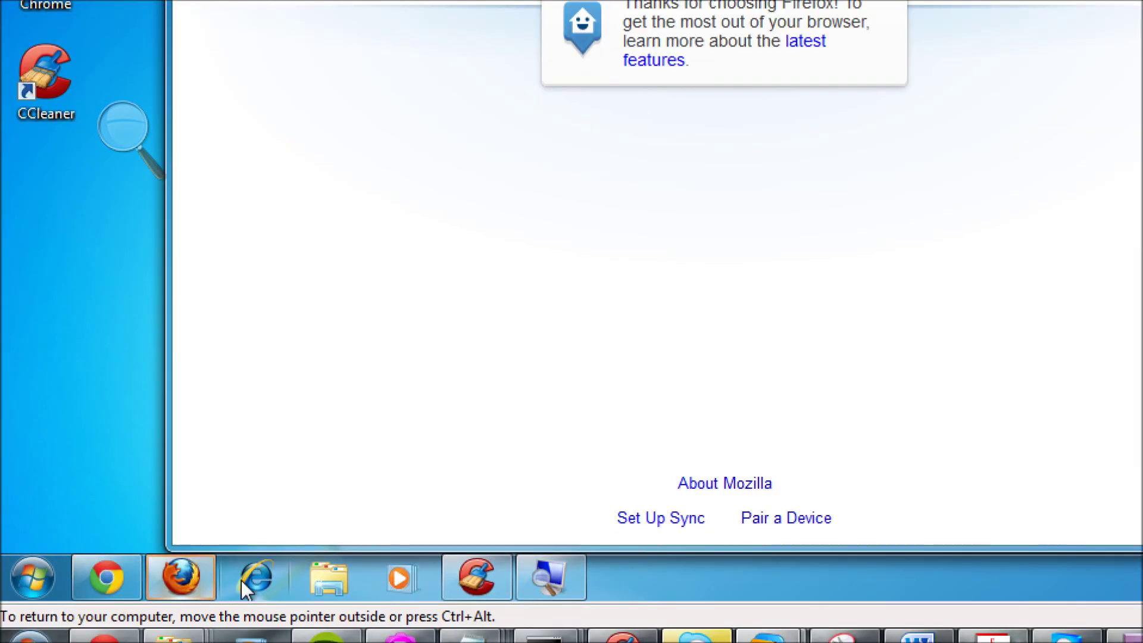
{"action": "left_click", "coordinate": [262, 577]}
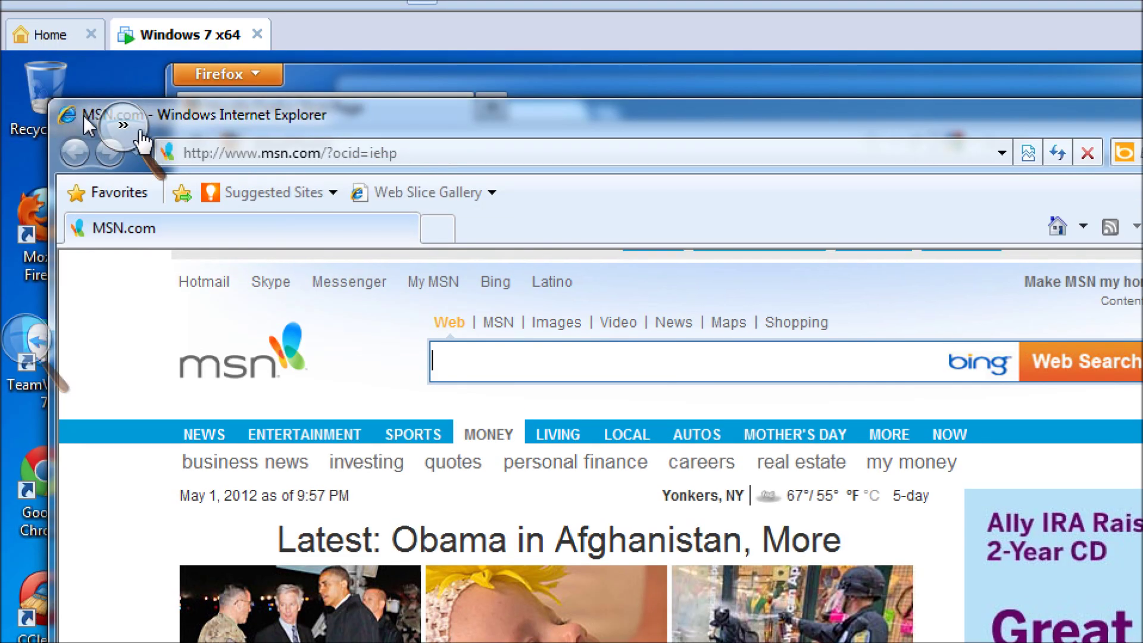
{"action": "double_click", "coordinate": [67, 116]}
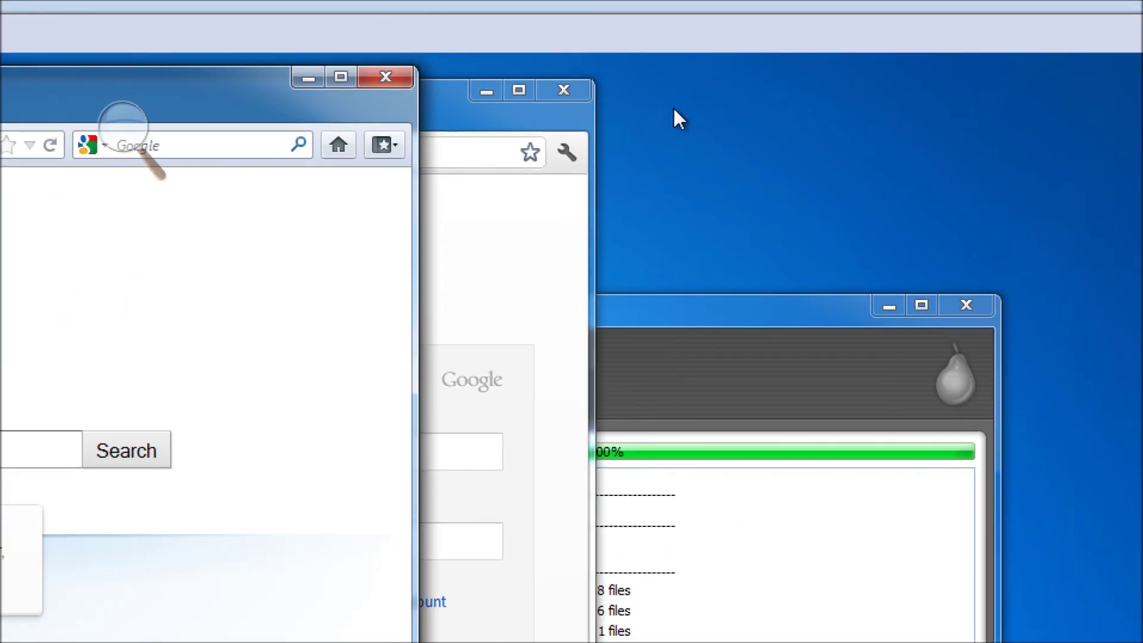
{"action": "left_click", "coordinate": [385, 75]}
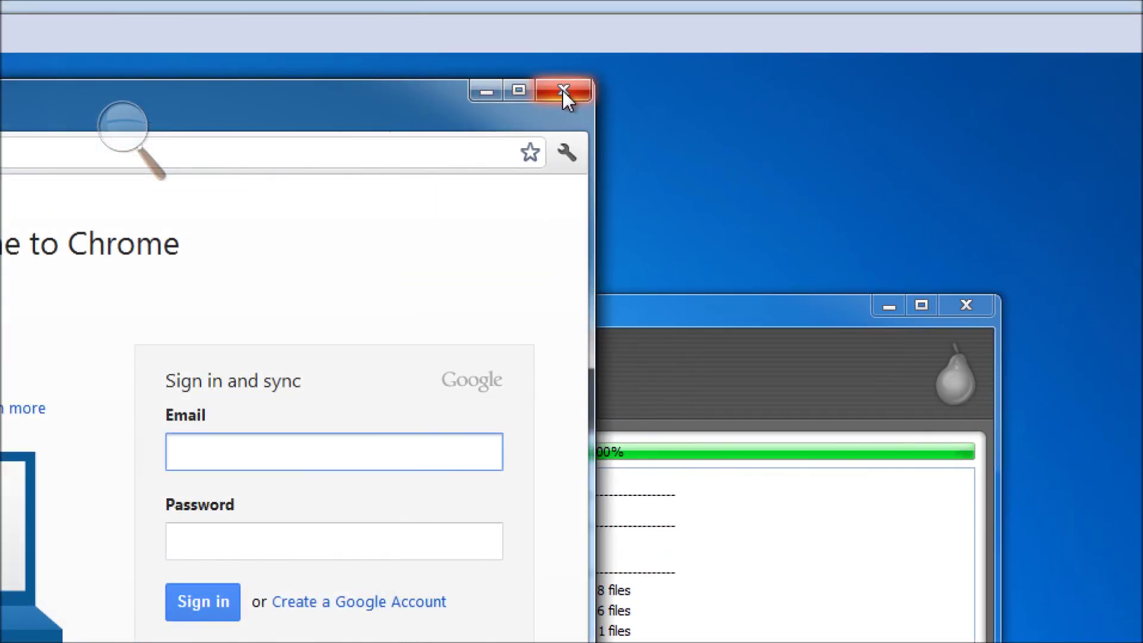
{"action": "left_click", "coordinate": [550, 94]}
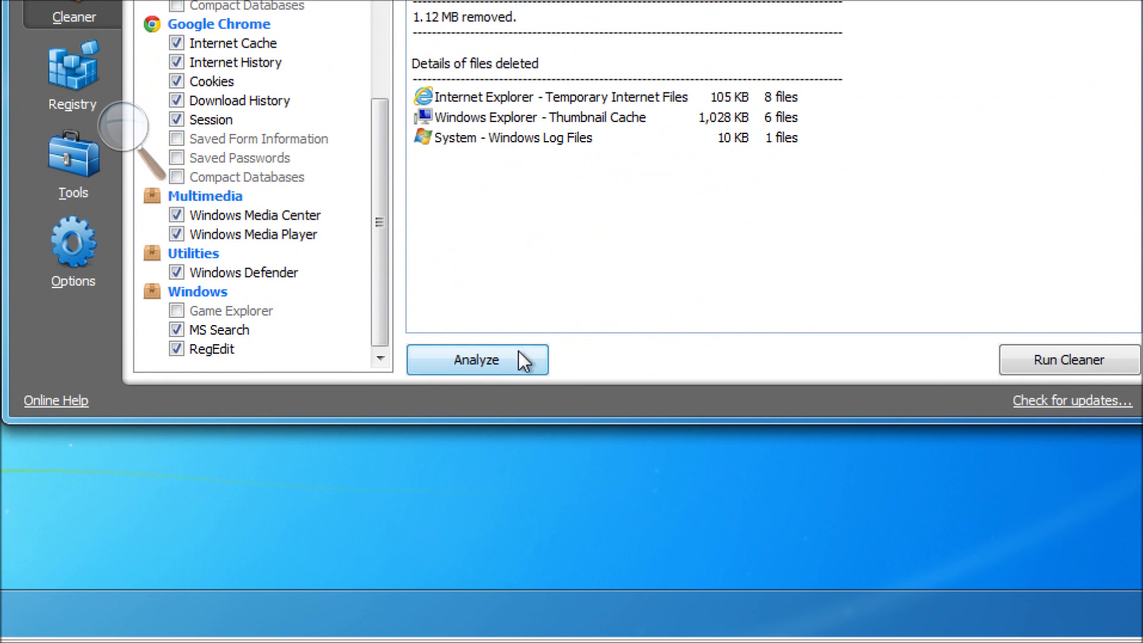
Step: Analyze the checked items for the new browsing data, and run the cleaner to permanently delete the files found
{"action": "left_click", "coordinate": [521, 360]}
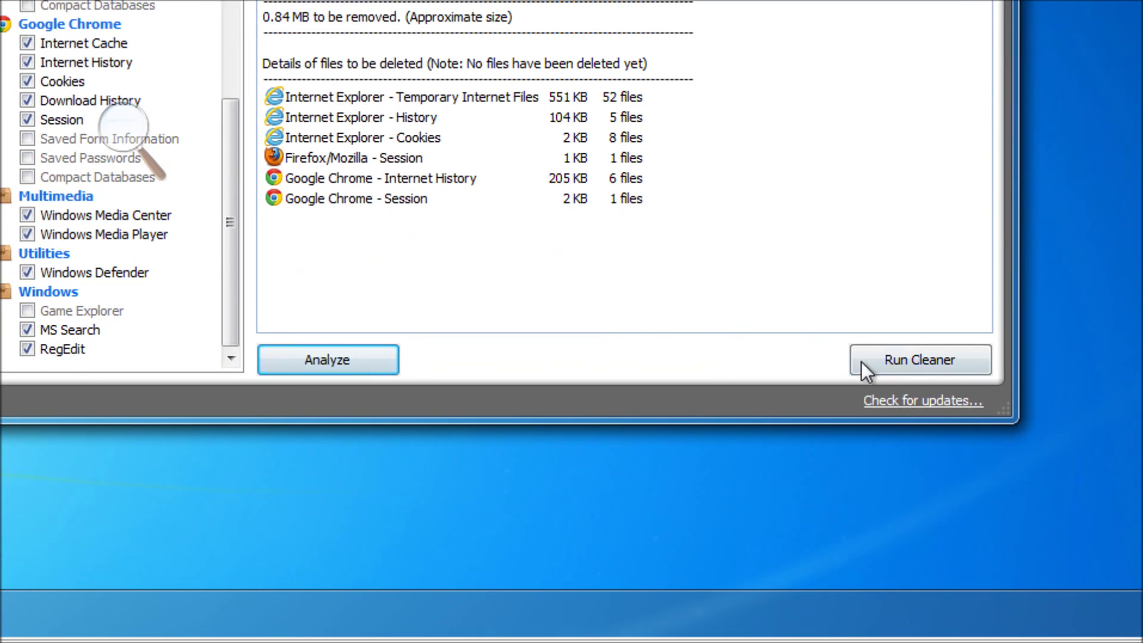
{"action": "left_click", "coordinate": [971, 469]}
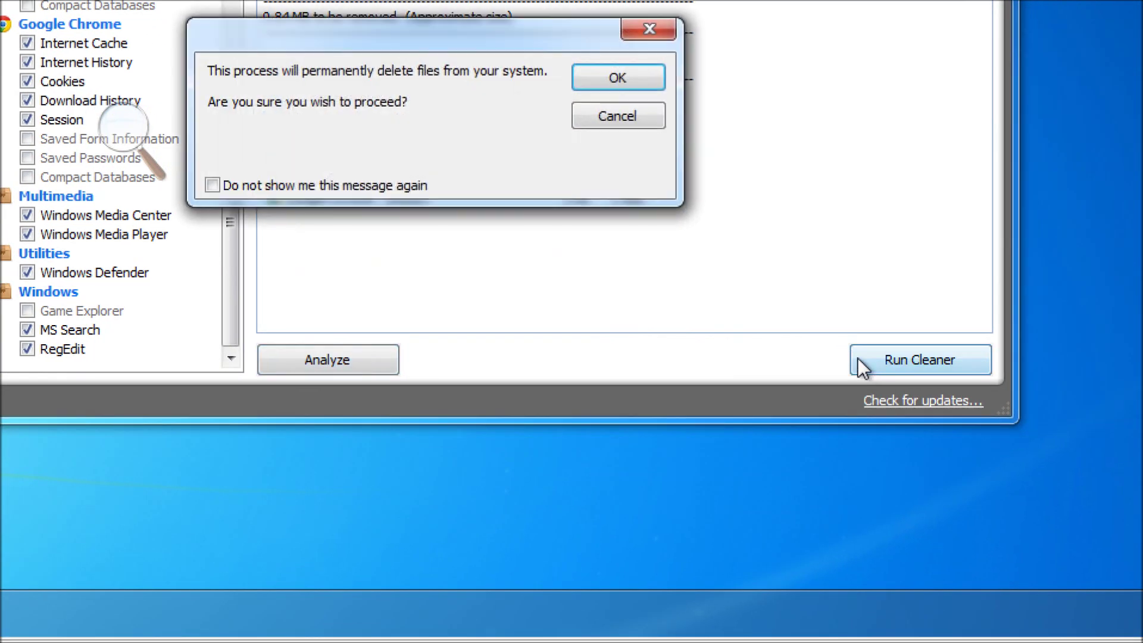
{"action": "left_click", "coordinate": [645, 77]}
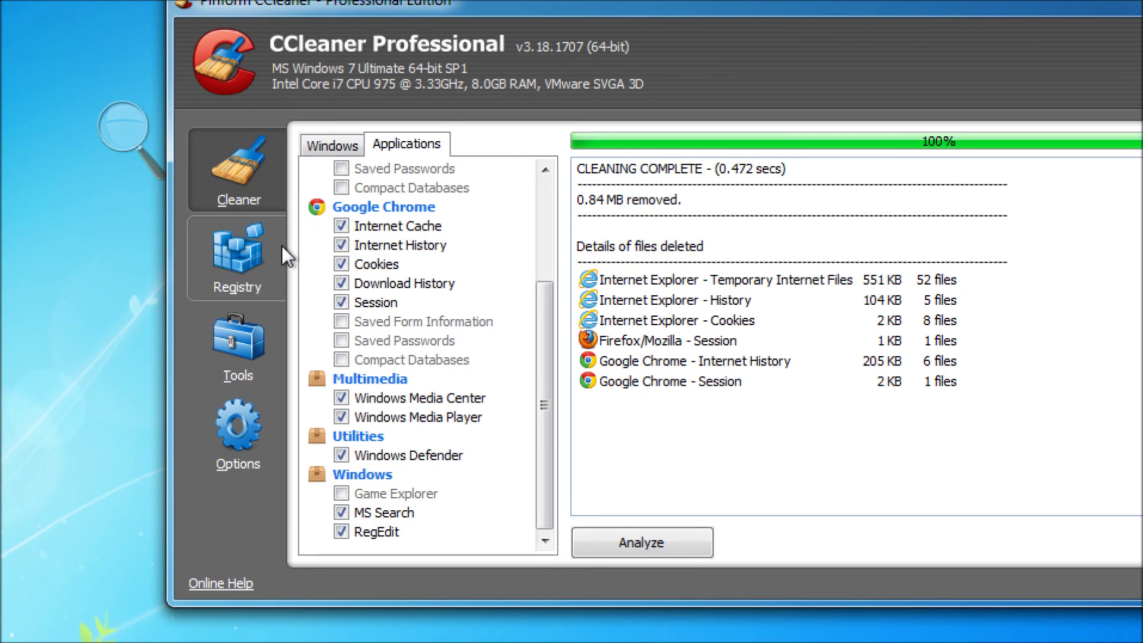
Step: Review the Windows and application cleaning items, including the Internet Explorer and Google Chrome entries
{"action": "left_click", "coordinate": [335, 145]}
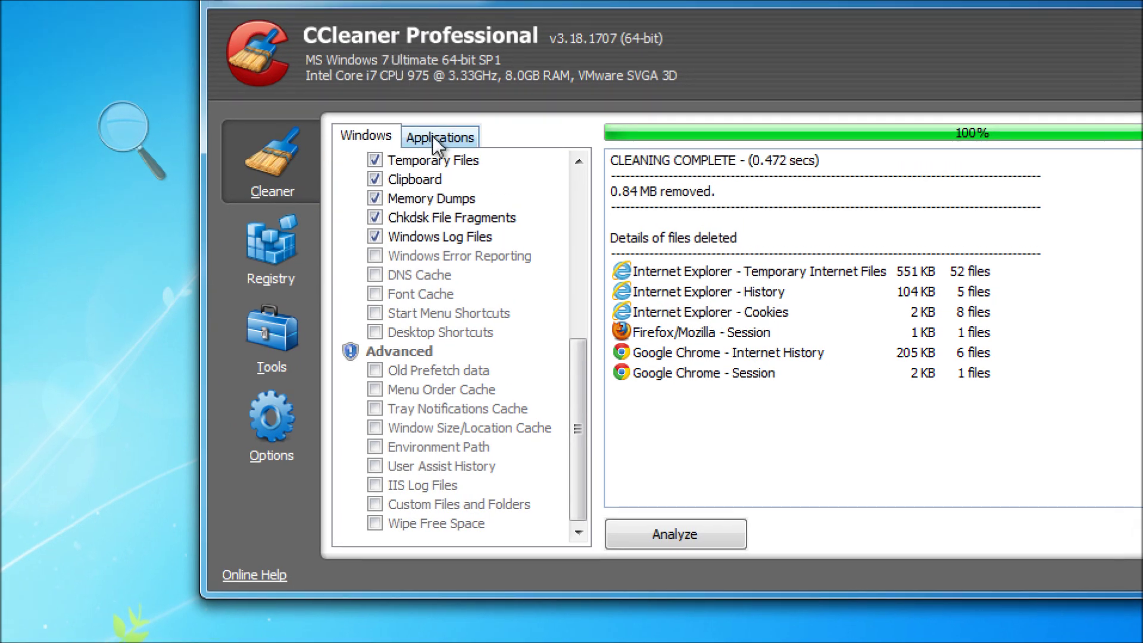
{"action": "left_click", "coordinate": [586, 184]}
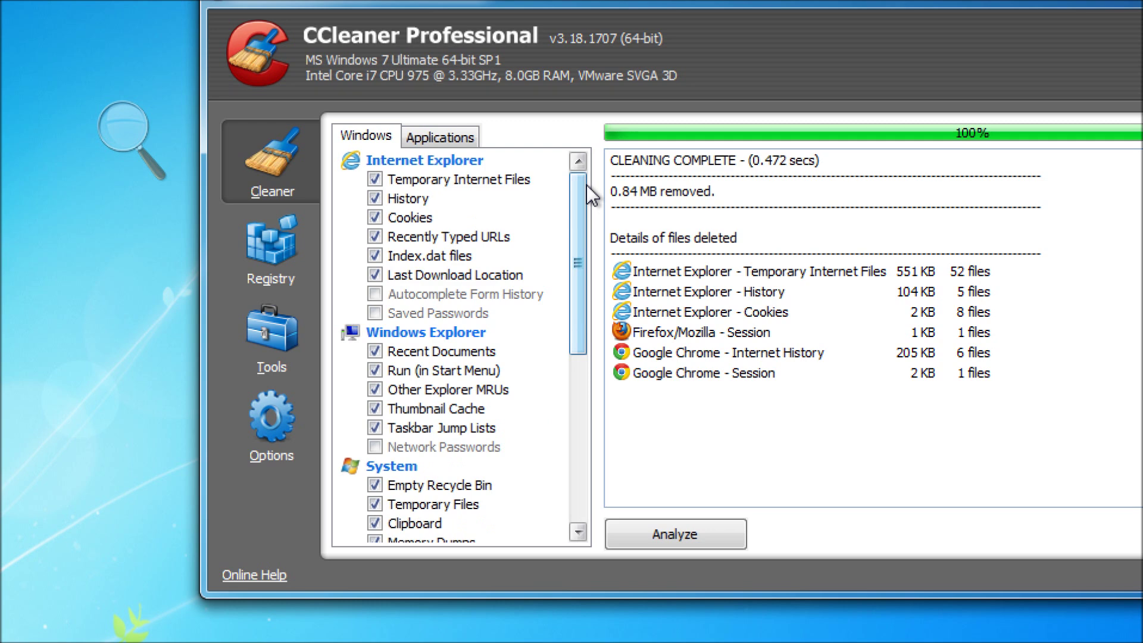
{"action": "left_click", "coordinate": [456, 135]}
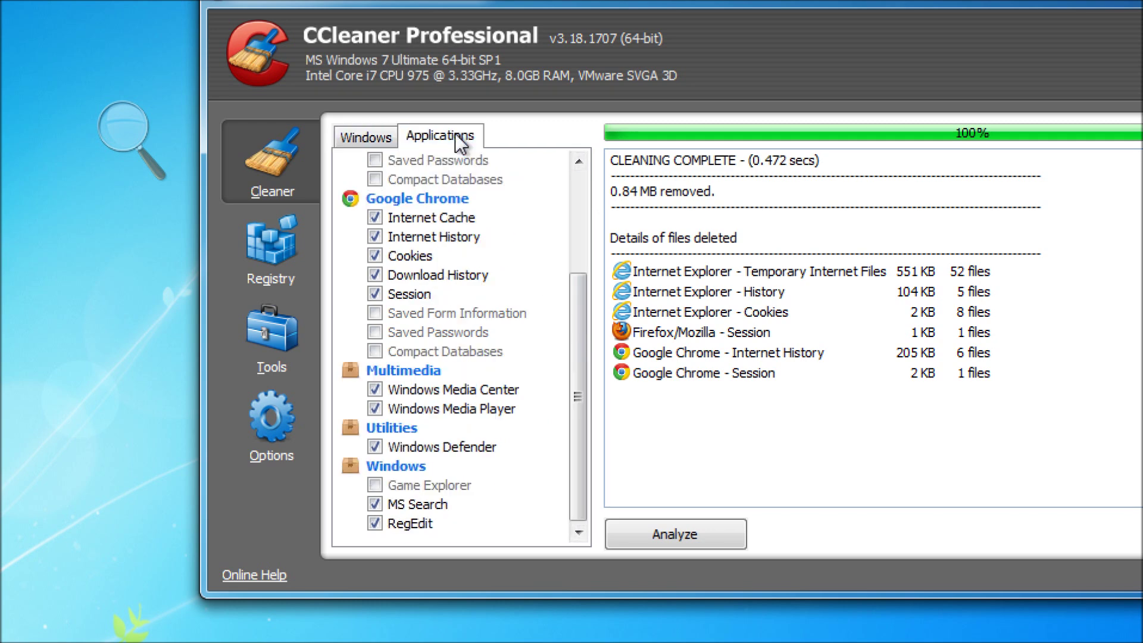
{"action": "left_click", "coordinate": [350, 141]}
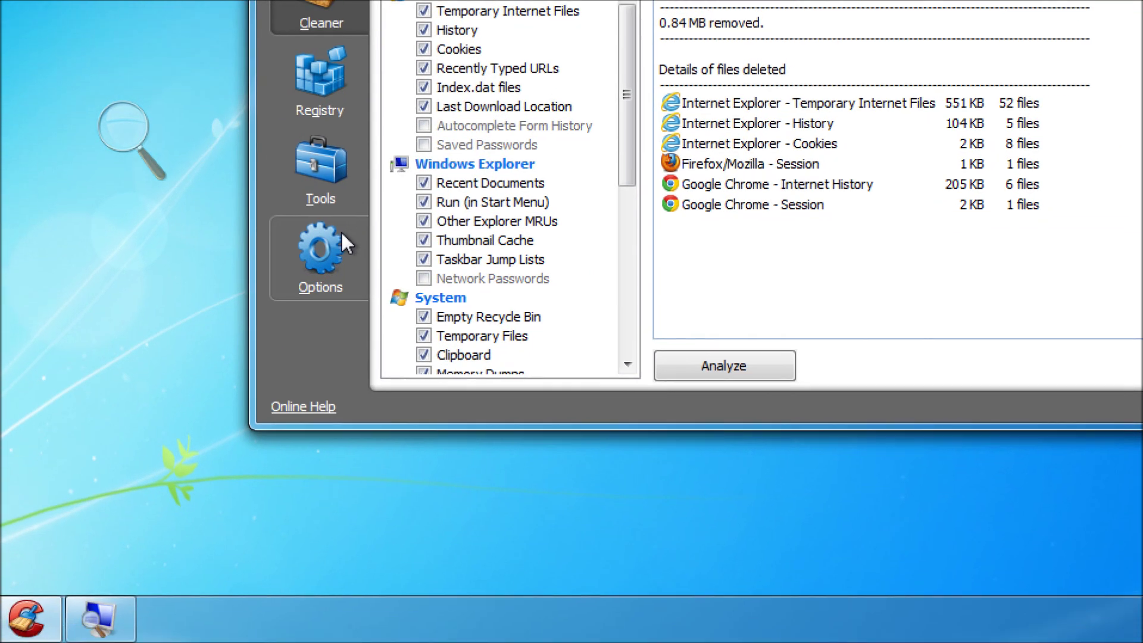
Step: Examine the cookies to delete and keep, and the basic program settings, in the CCleaner options
{"action": "left_click", "coordinate": [326, 260]}
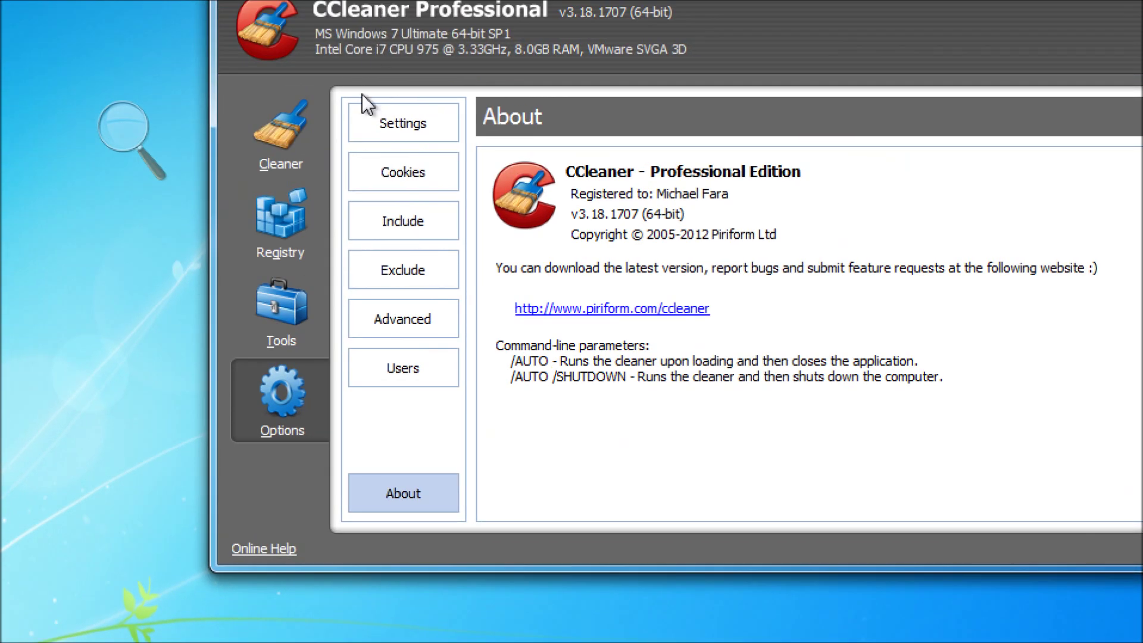
{"action": "left_click", "coordinate": [380, 173]}
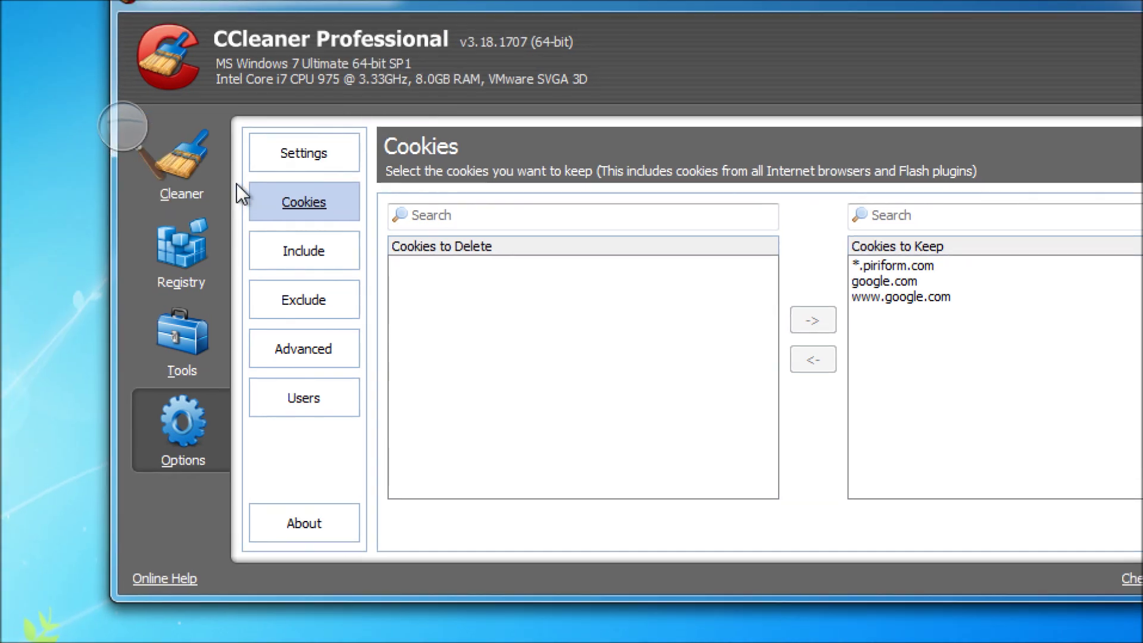
{"action": "left_click", "coordinate": [206, 187]}
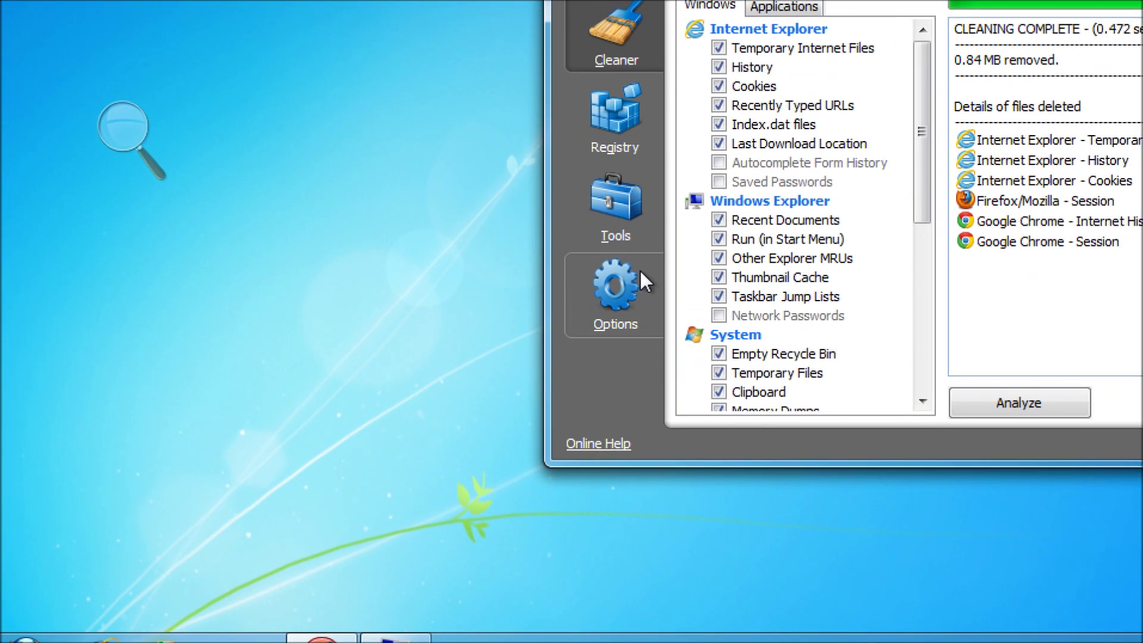
{"action": "left_click", "coordinate": [562, 331]}
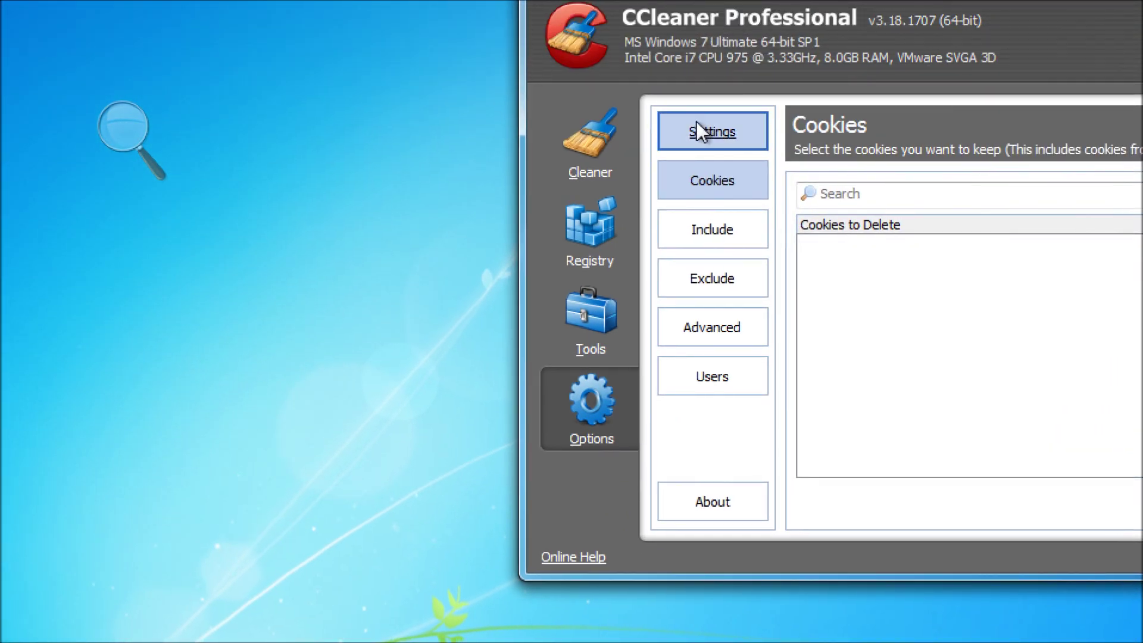
{"action": "left_click", "coordinate": [722, 10]}
{"action": "left_click", "coordinate": [741, 185]}
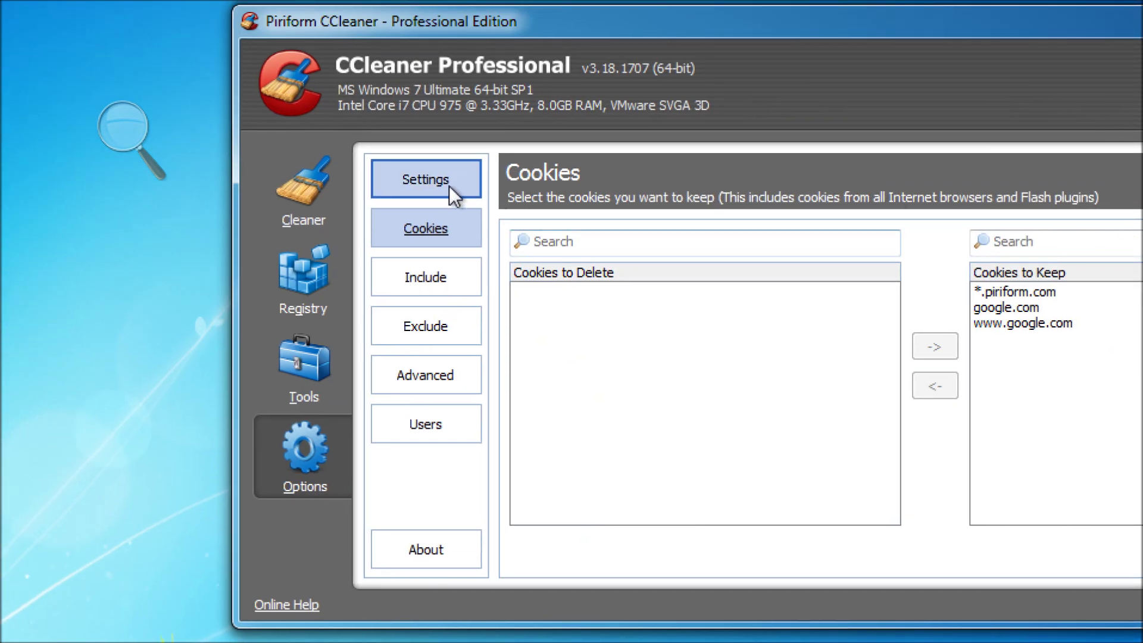
{"action": "left_click", "coordinate": [450, 186]}
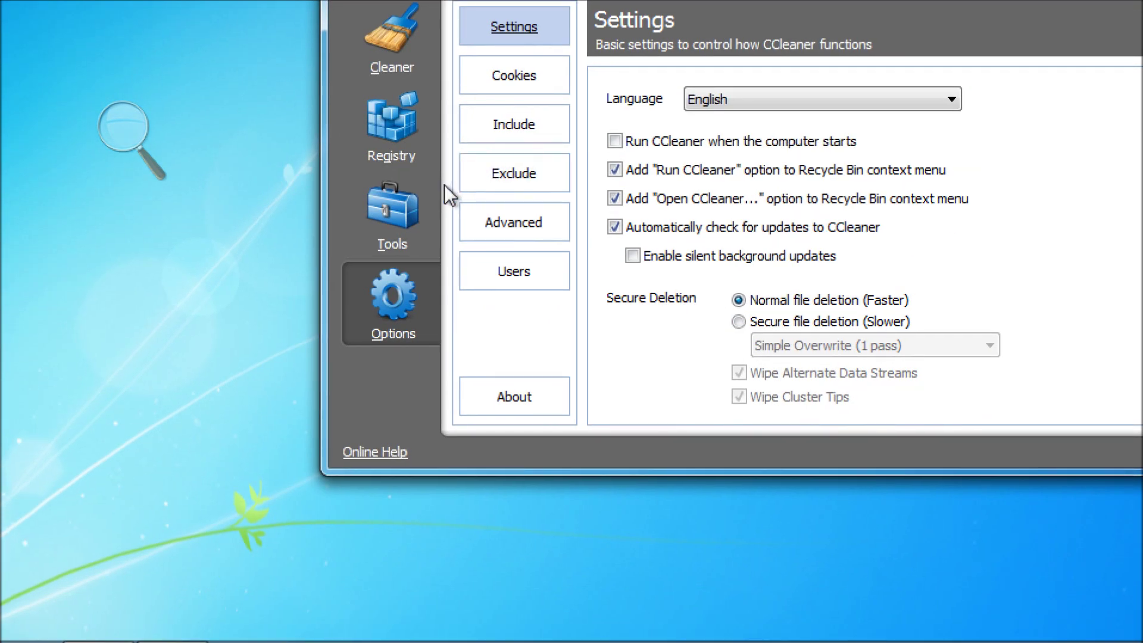
Step: Show CCleaner's uninstall list, and open Programs and Features from the Control Panel beside it for comparison
{"action": "left_click", "coordinate": [303, 362]}
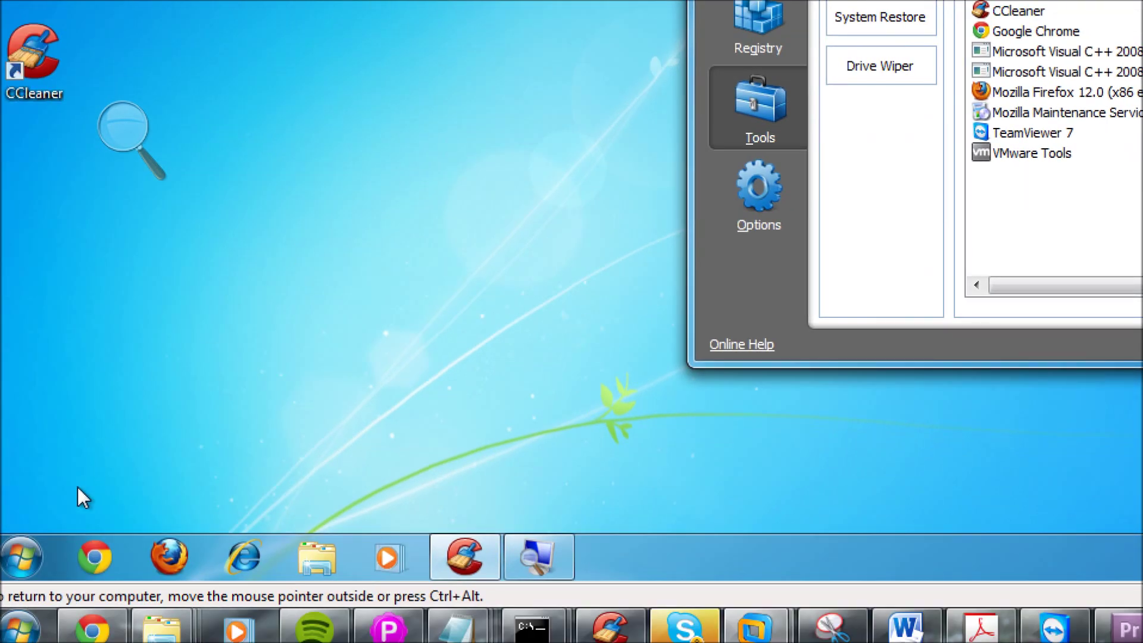
{"action": "left_click", "coordinate": [24, 555]}
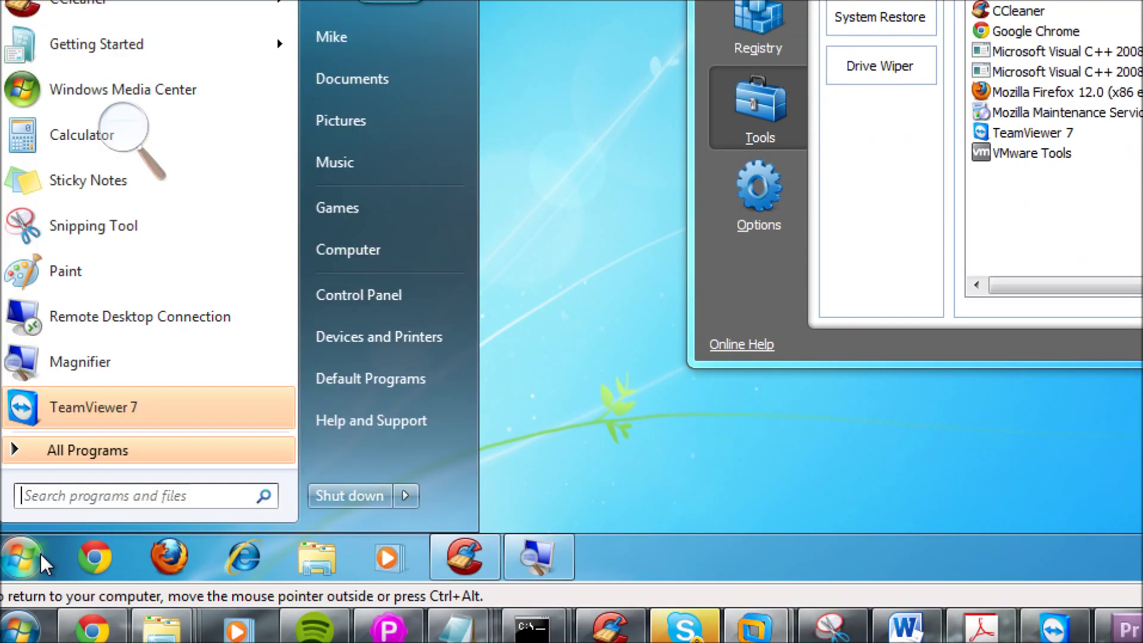
{"action": "left_click", "coordinate": [390, 291]}
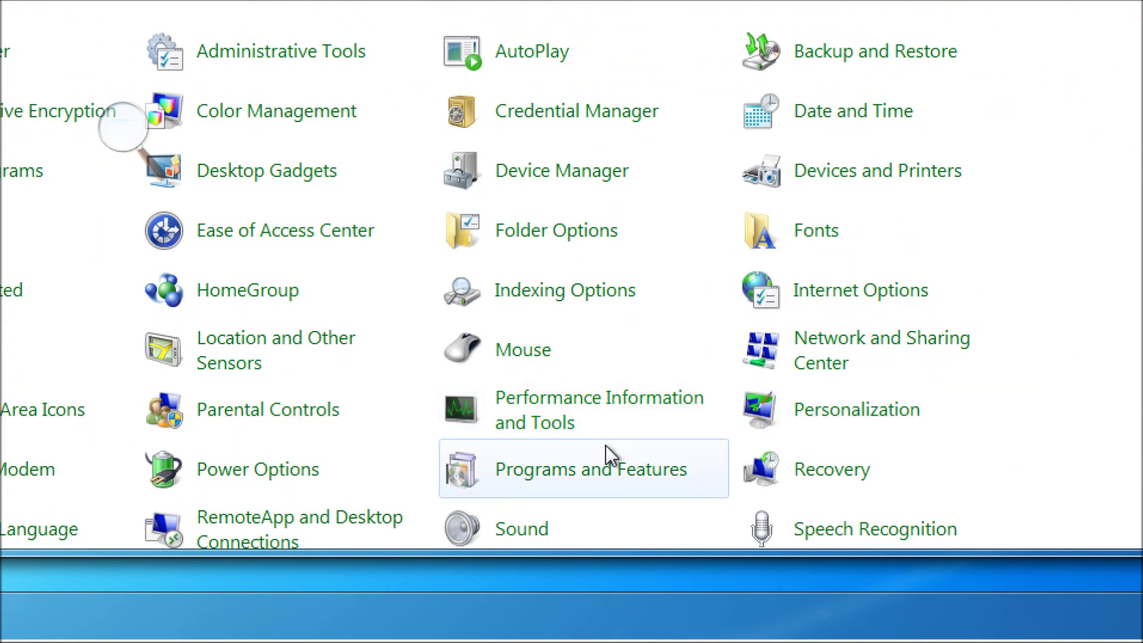
{"action": "left_click", "coordinate": [598, 464]}
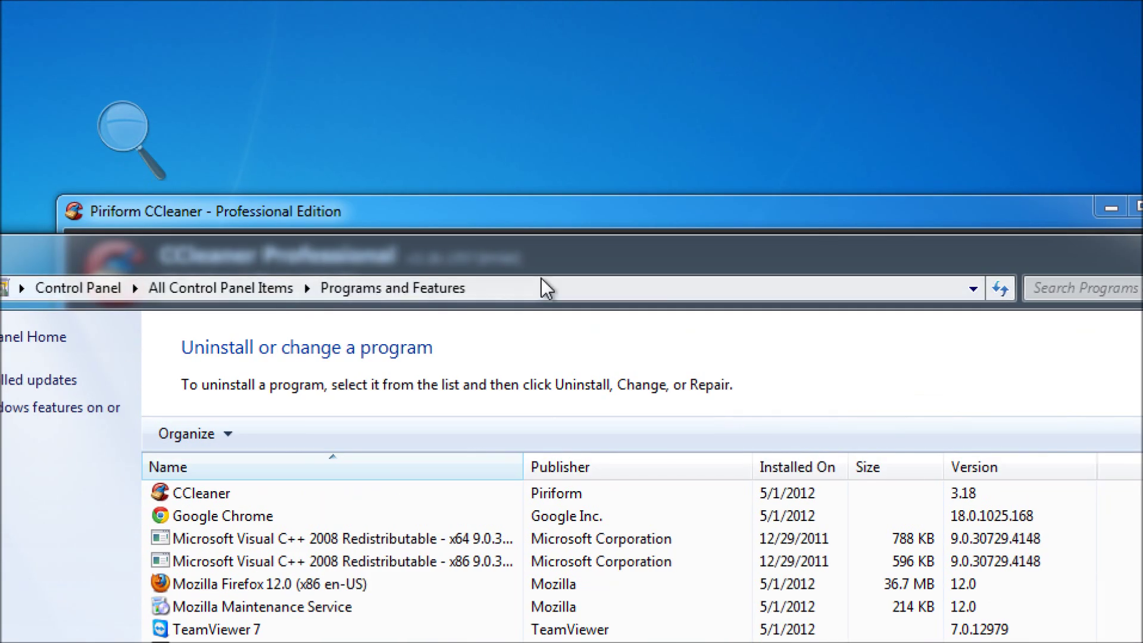
{"action": "left_click_drag", "start_coordinate": [542, 278], "coordinate": [1142, 355]}
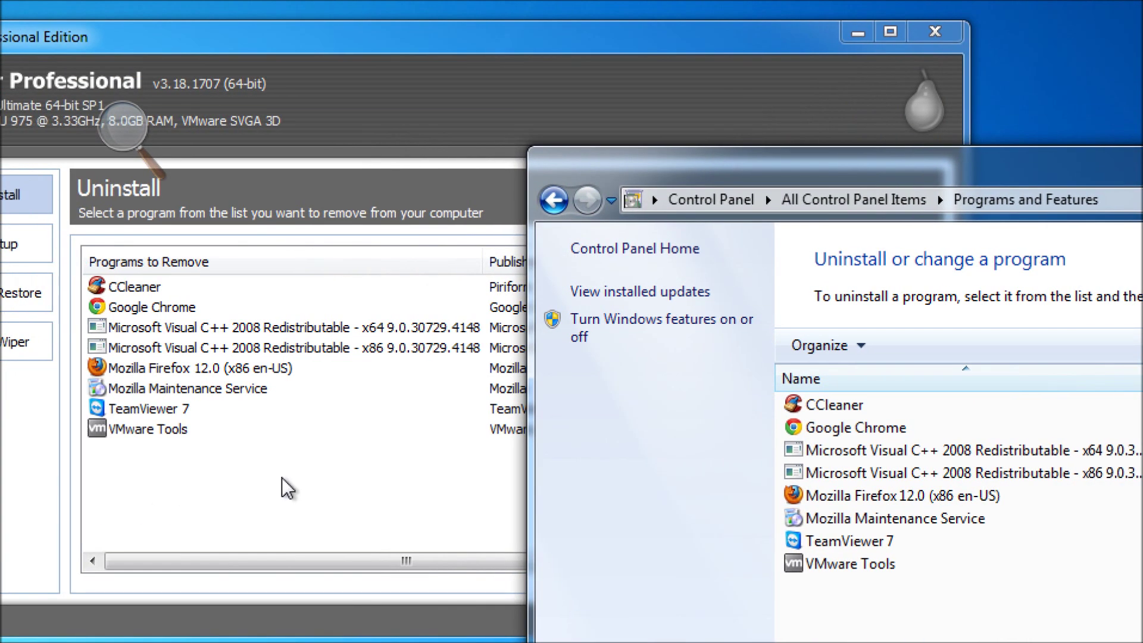
Step: Compare the Microsoft Visual C++ 2008 Redistributable x64 entry in CCleaner's uninstall list and in Programs and Features
{"action": "left_click", "coordinate": [80, 488]}
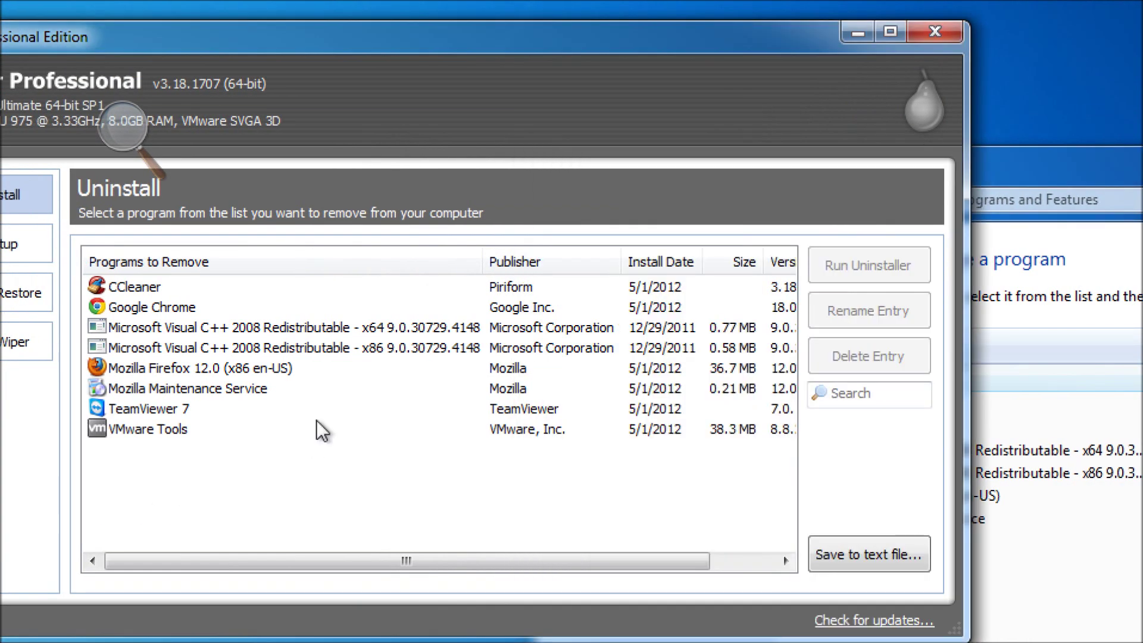
{"action": "left_click", "coordinate": [369, 325]}
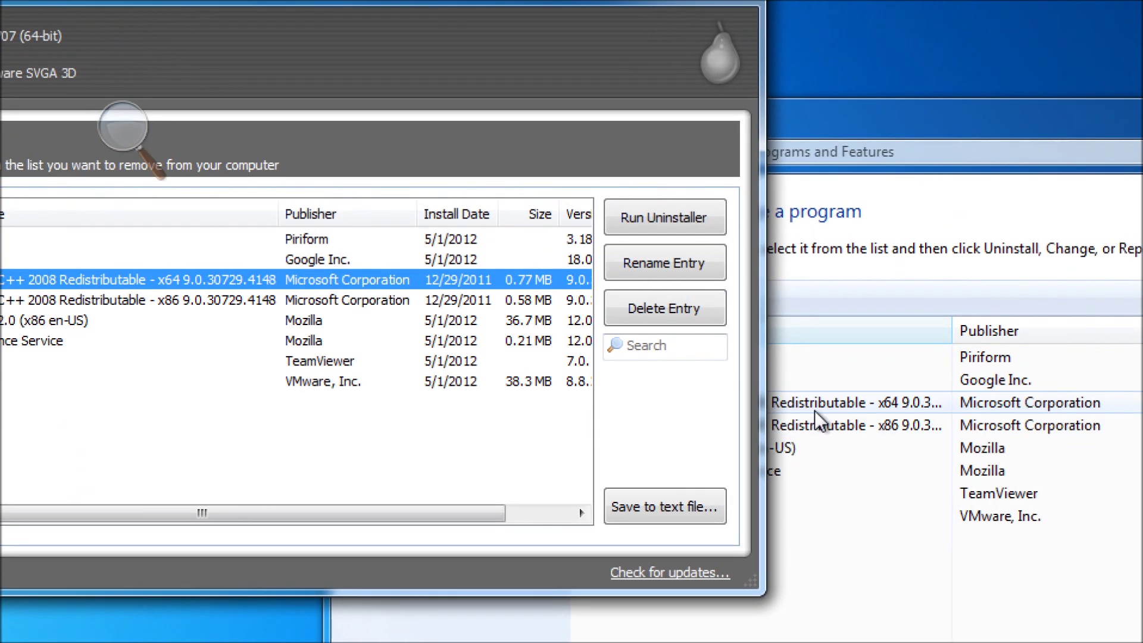
{"action": "left_click", "coordinate": [818, 392]}
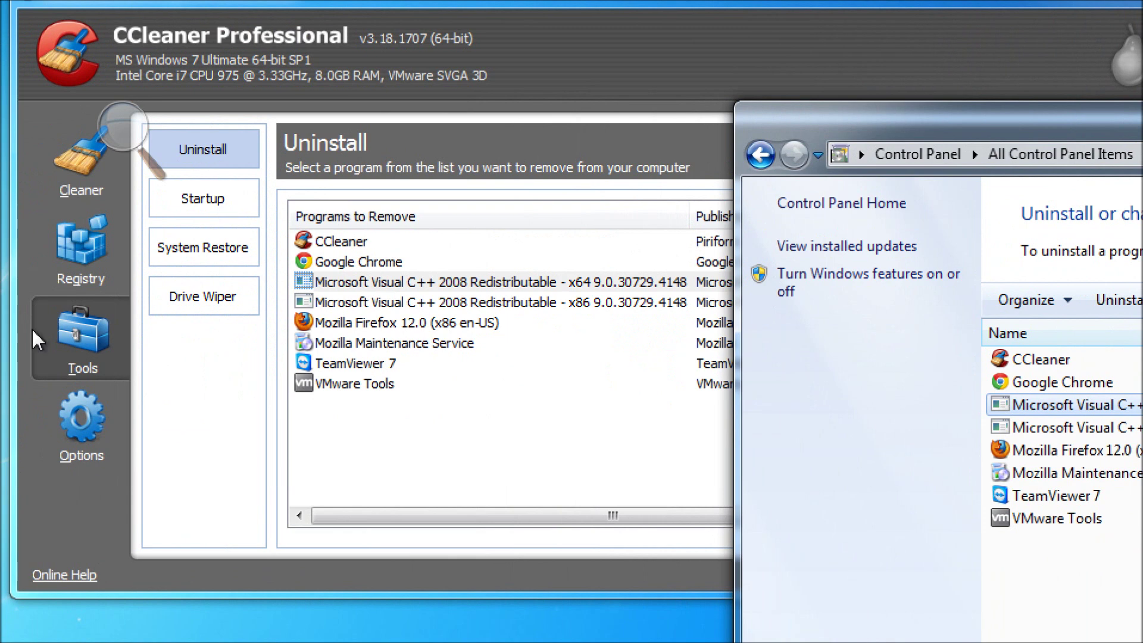
Step: Examine the startup entries for Windows, Internet Explorer and scheduled tasks, including the VMware User Process entry
{"action": "left_click", "coordinate": [206, 202]}
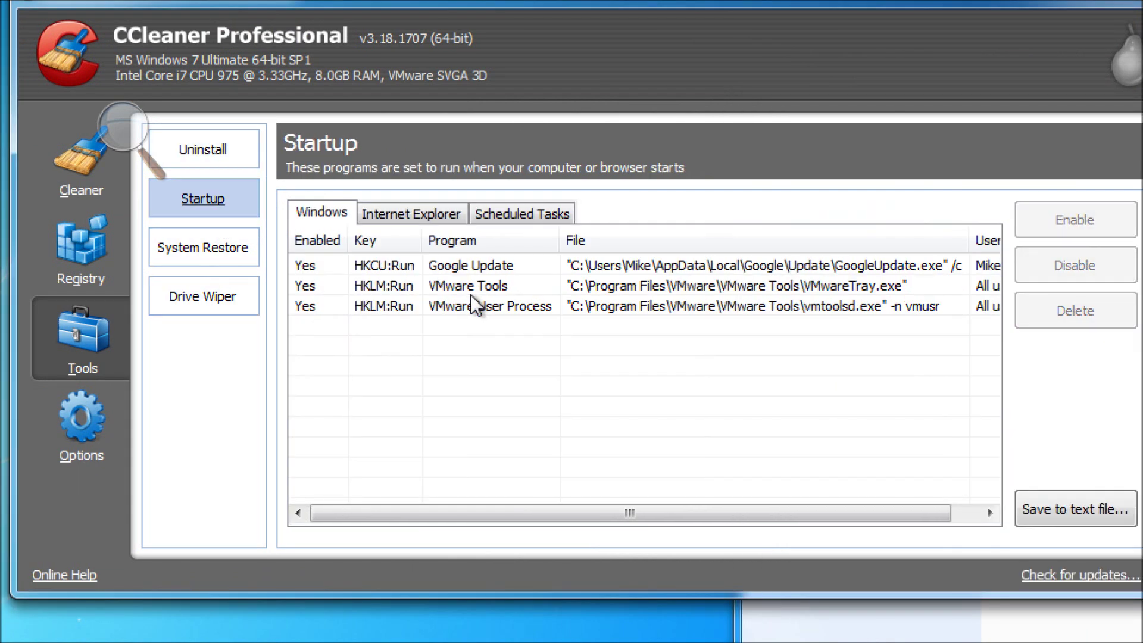
{"action": "left_click", "coordinate": [437, 214]}
{"action": "left_click", "coordinate": [522, 216]}
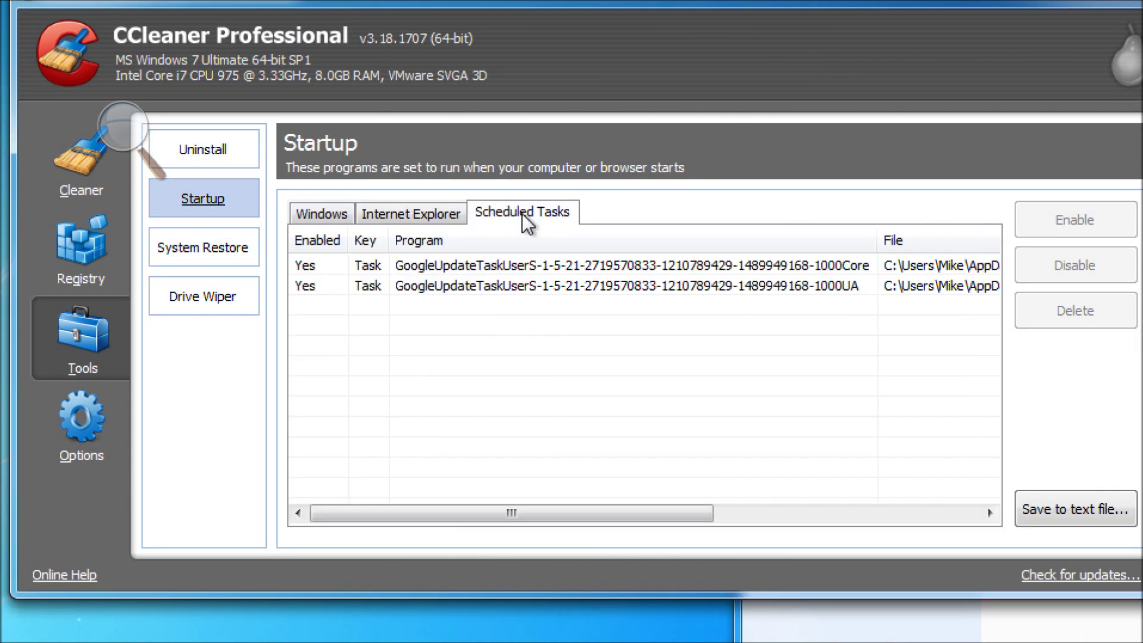
{"action": "left_click", "coordinate": [316, 214]}
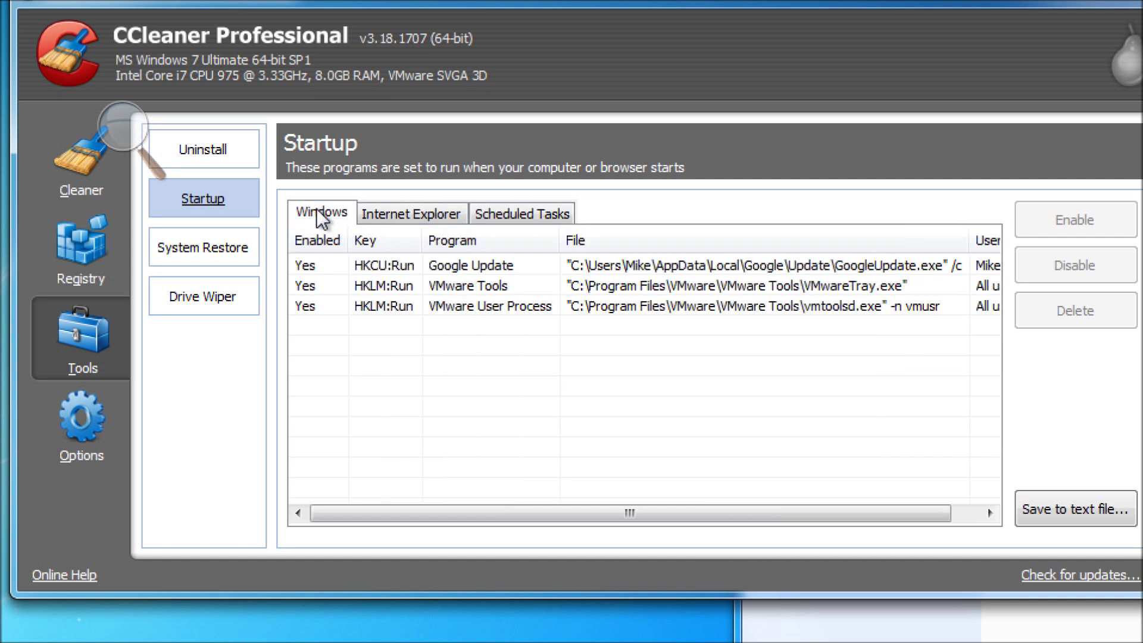
{"action": "left_click", "coordinate": [366, 266]}
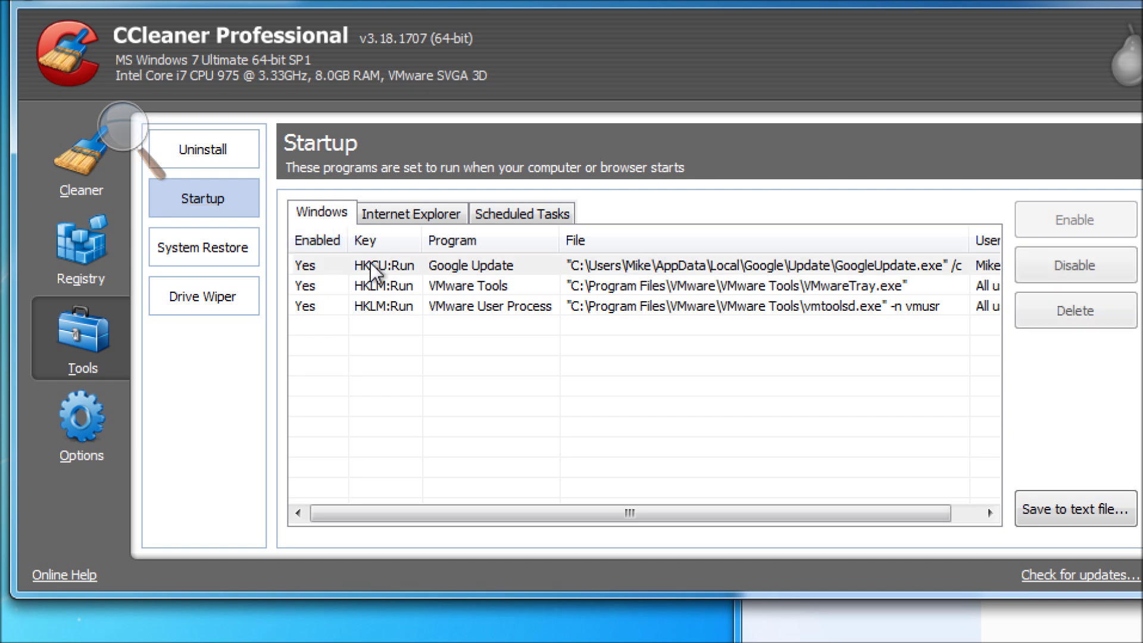
{"action": "left_click", "coordinate": [364, 289]}
{"action": "left_click", "coordinate": [360, 303]}
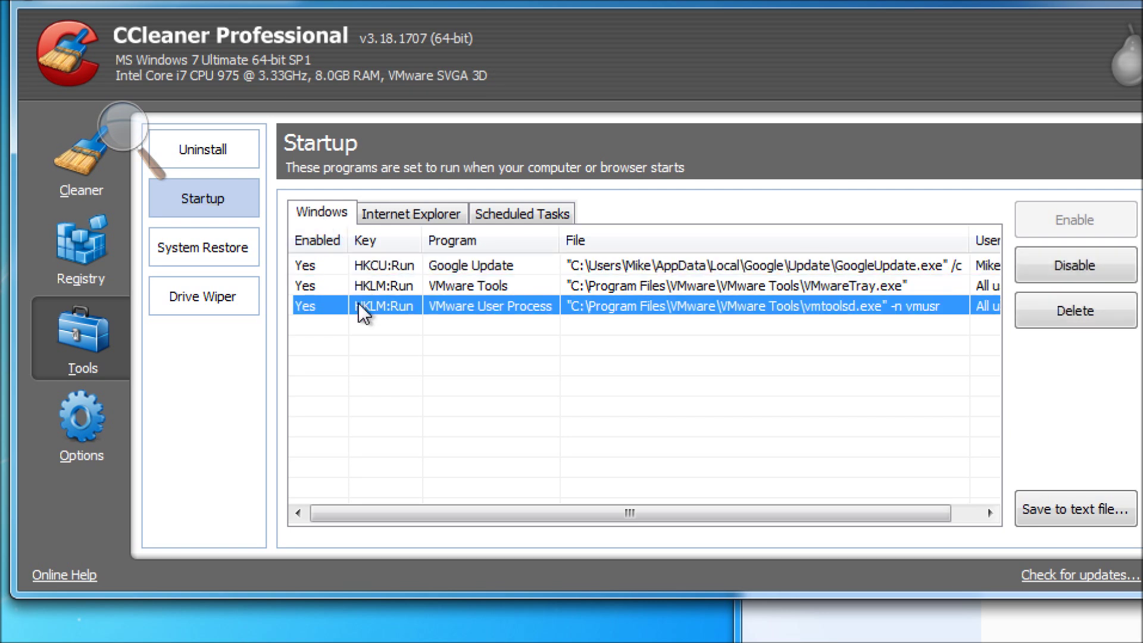
Step: Review the scheduled tasks and Internet Explorer startup entries again, and return to the Windows startup list with Google Update selected
{"action": "left_click", "coordinate": [515, 217]}
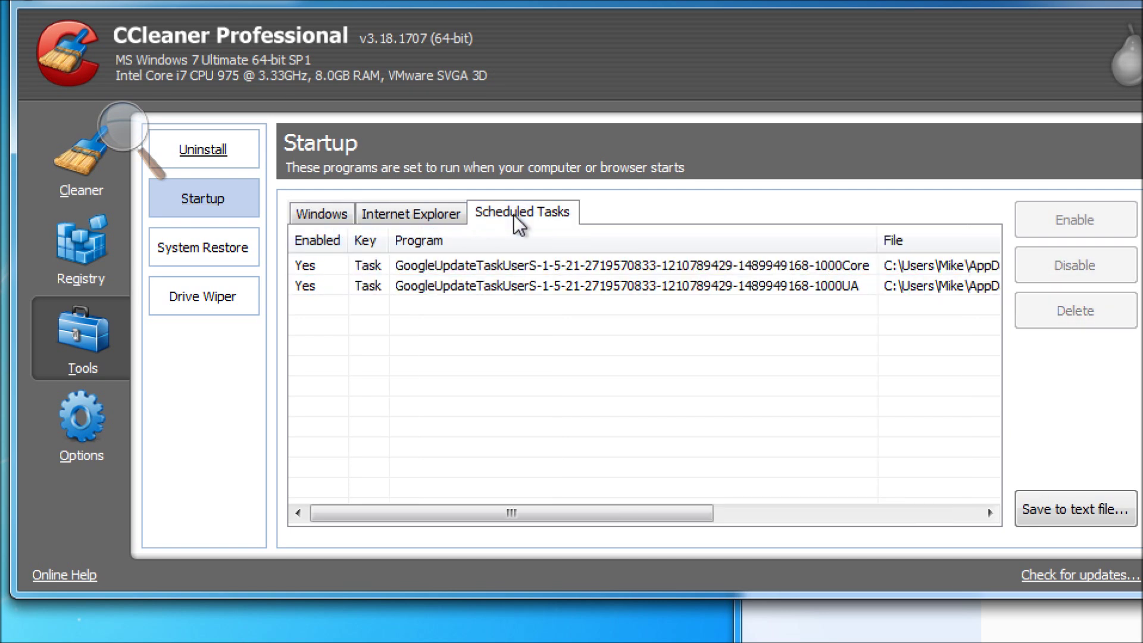
{"action": "left_click", "coordinate": [326, 221]}
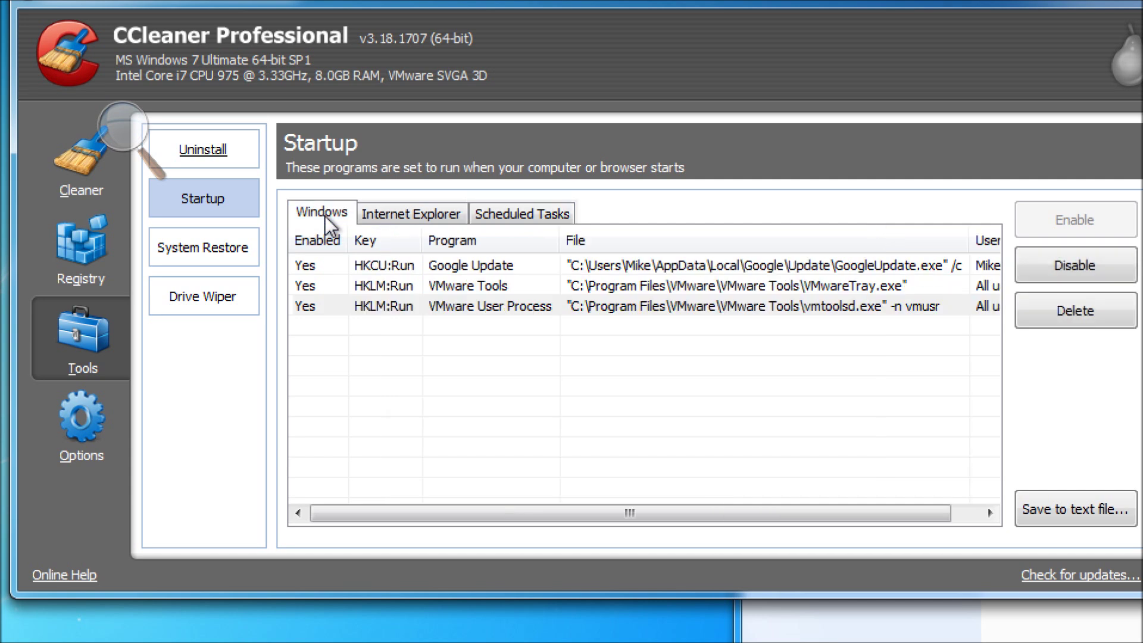
{"action": "left_click", "coordinate": [441, 265]}
{"action": "left_click", "coordinate": [432, 216]}
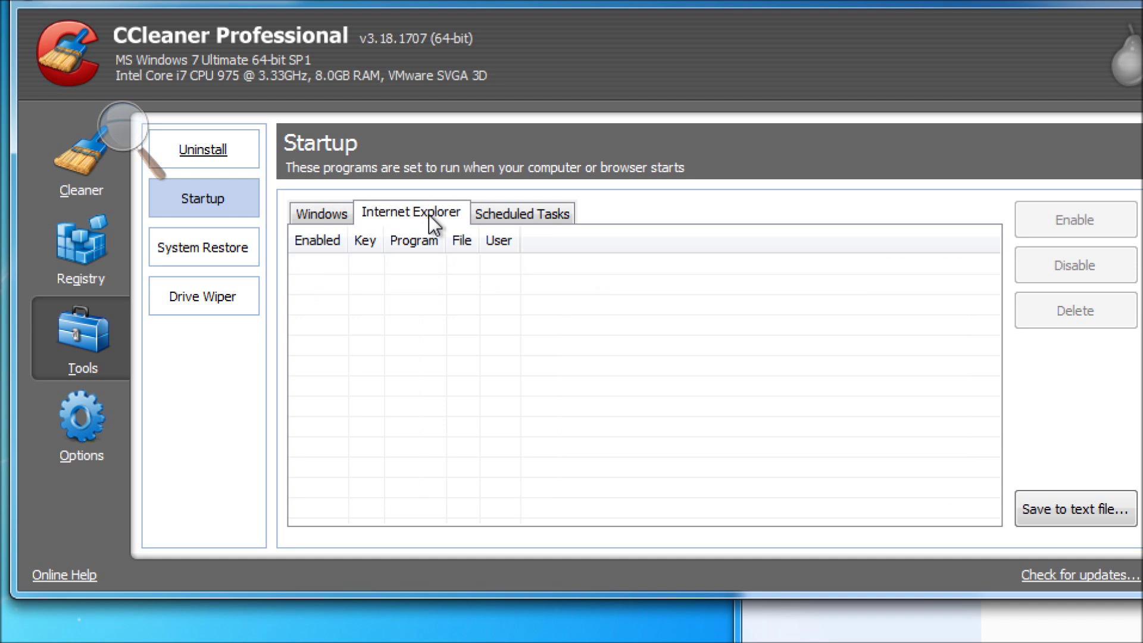
{"action": "left_click", "coordinate": [315, 220]}
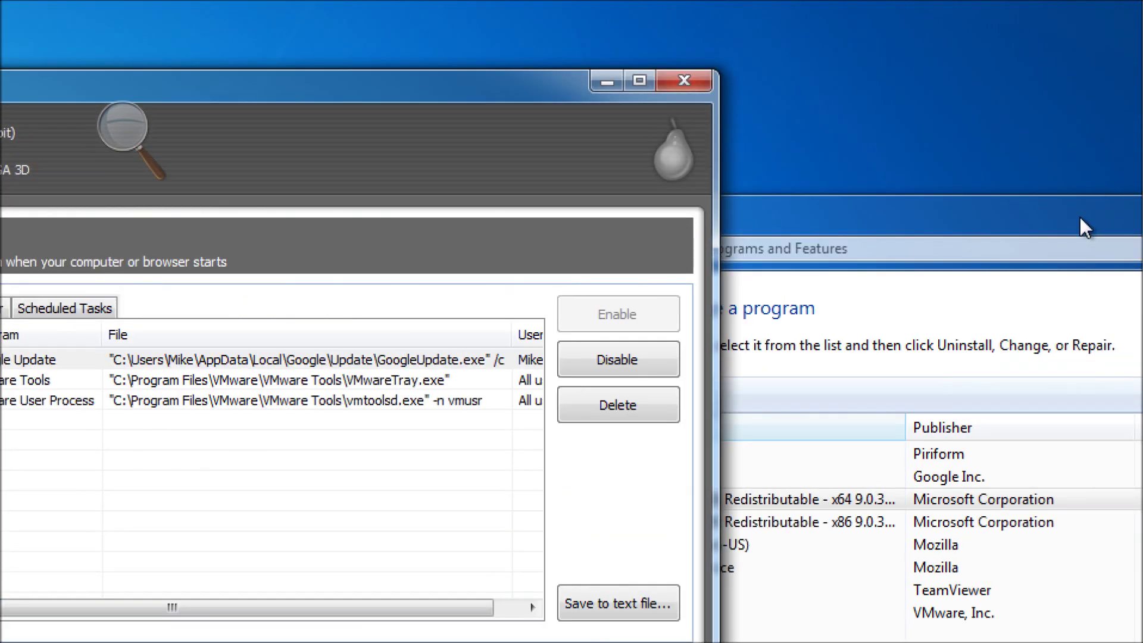
Step: Bring the Programs and Features window in front of CCleaner and close it
{"action": "left_click_drag", "start_coordinate": [1090, 109], "coordinate": [1039, 129]}
{"action": "left_click_drag", "start_coordinate": [1031, 250], "coordinate": [485, 354]}
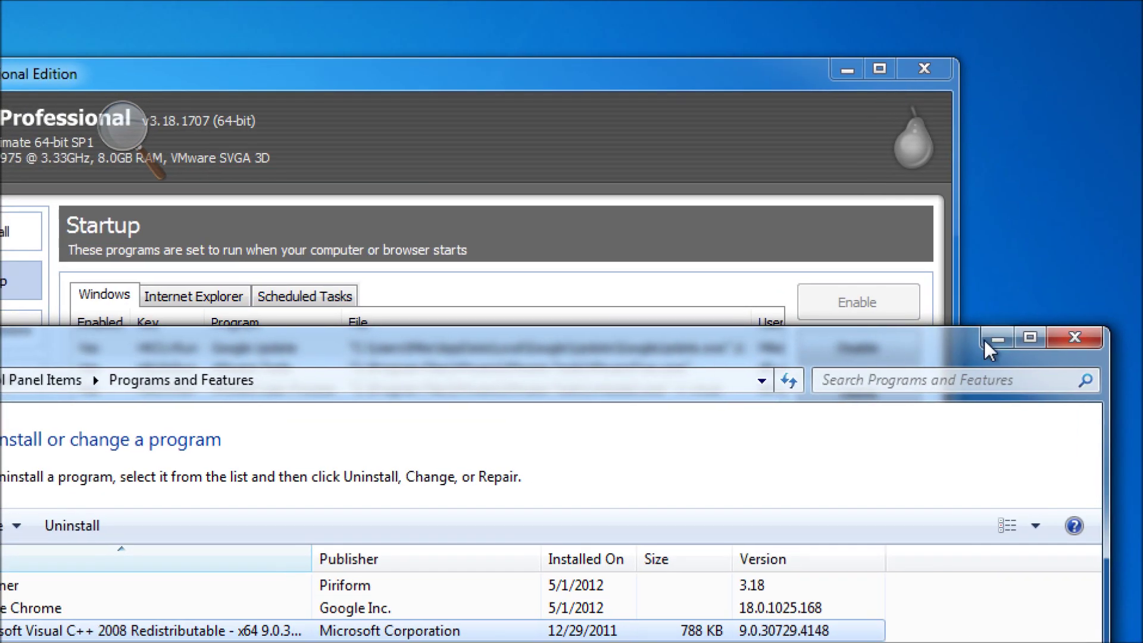
{"action": "left_click", "coordinate": [1094, 338]}
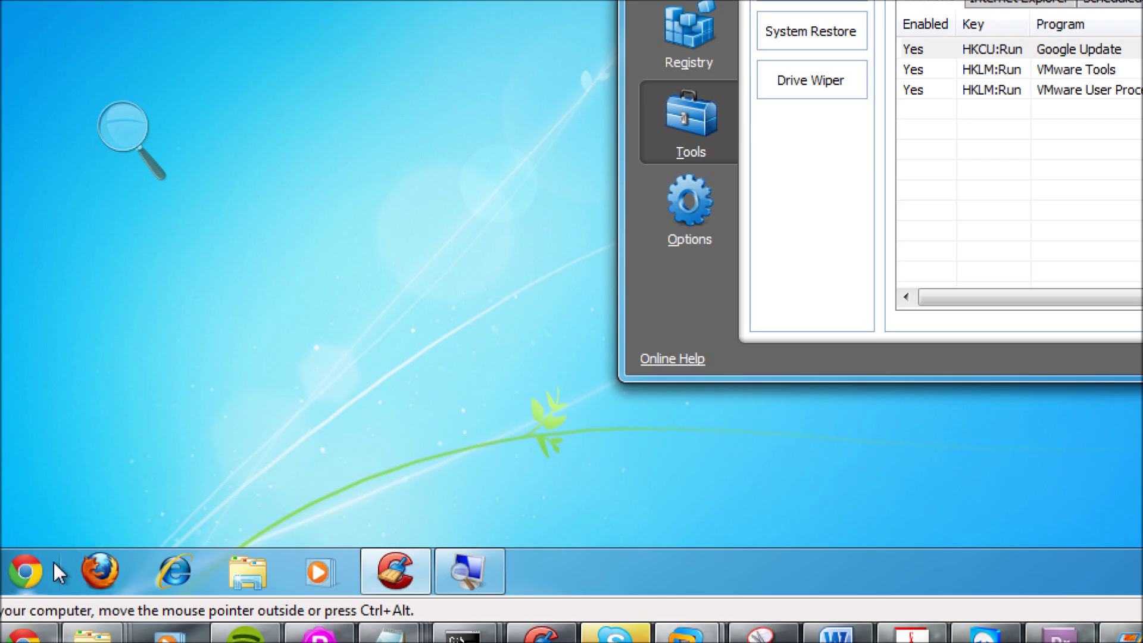
Step: Launch Google Chrome and close its window again
{"action": "left_click", "coordinate": [26, 568]}
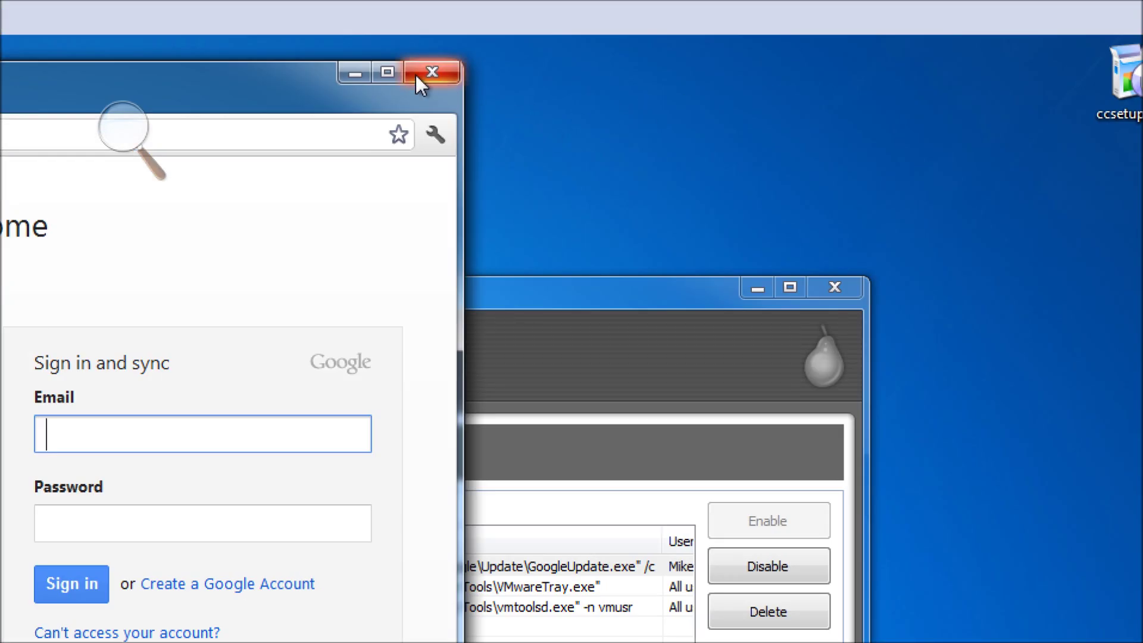
{"action": "left_click", "coordinate": [420, 73]}
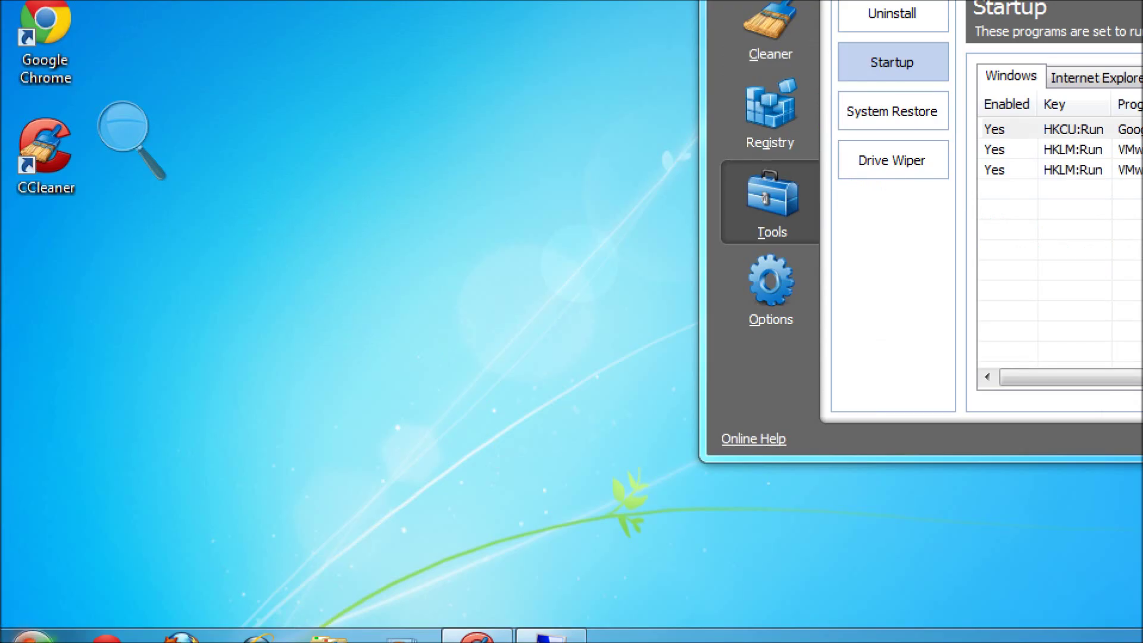
Step: Launch System Configuration by searching for msconfig, and close the leftover Search Results window
{"action": "left_click", "coordinate": [12, 610]}
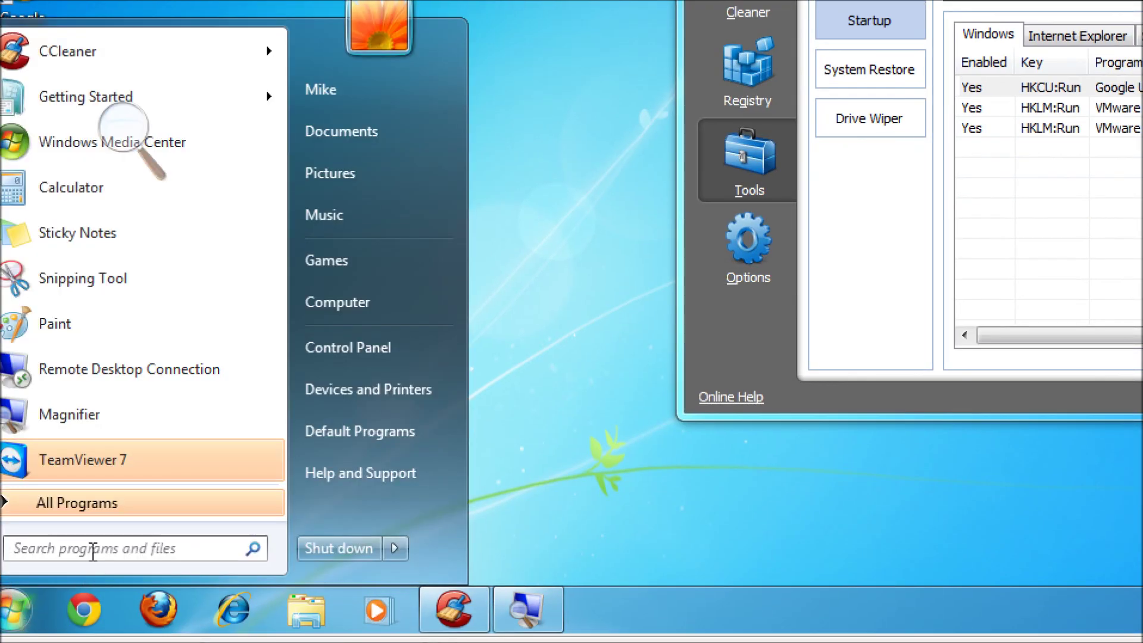
{"action": "type", "text": "msconfig"}
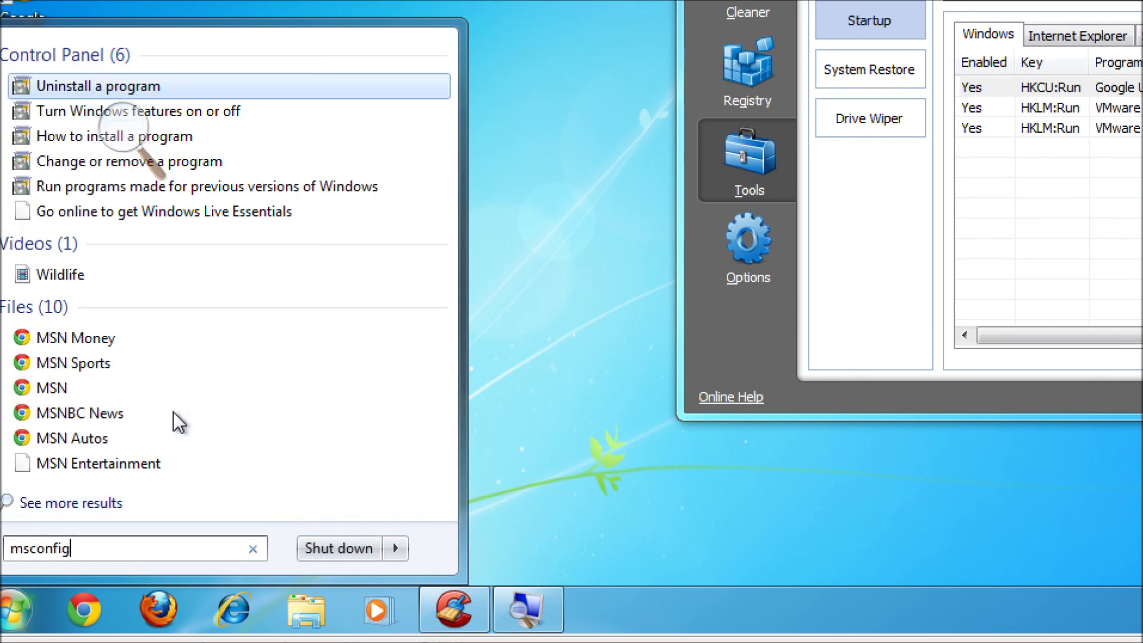
{"action": "key", "text": "Return"}
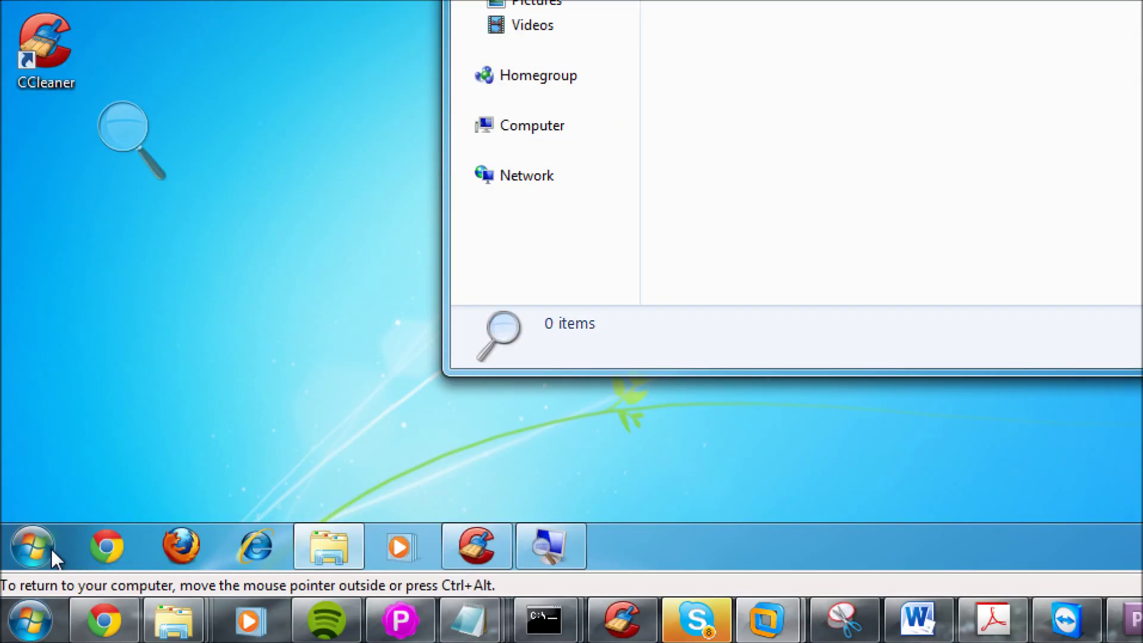
{"action": "left_click", "coordinate": [53, 553]}
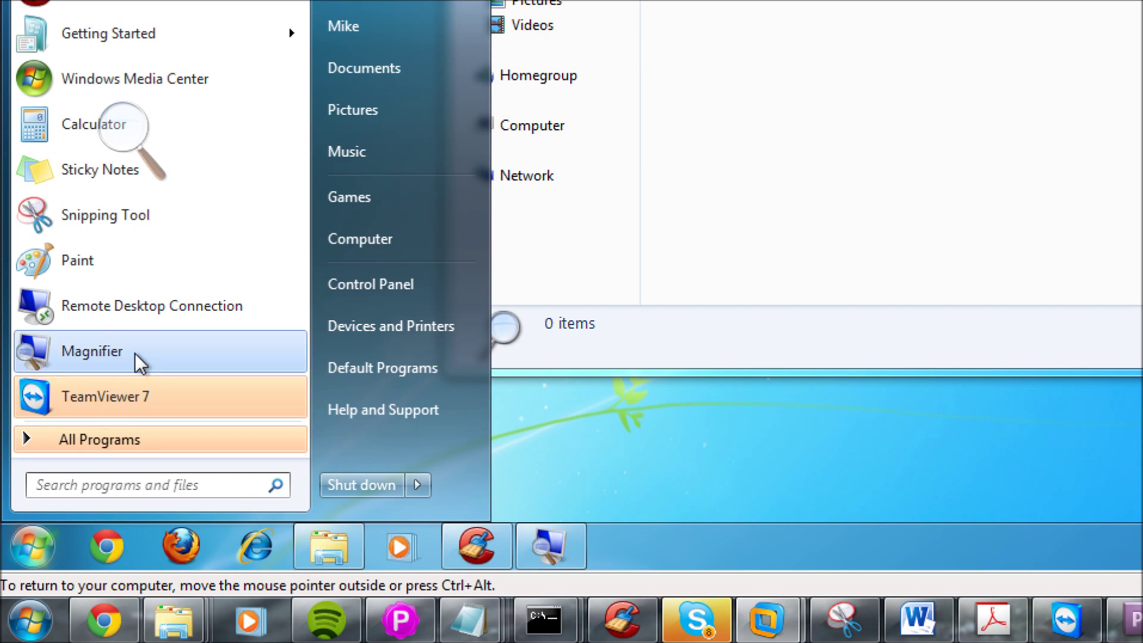
{"action": "type", "text": "msconf"}
{"action": "type", "text": "ig"}
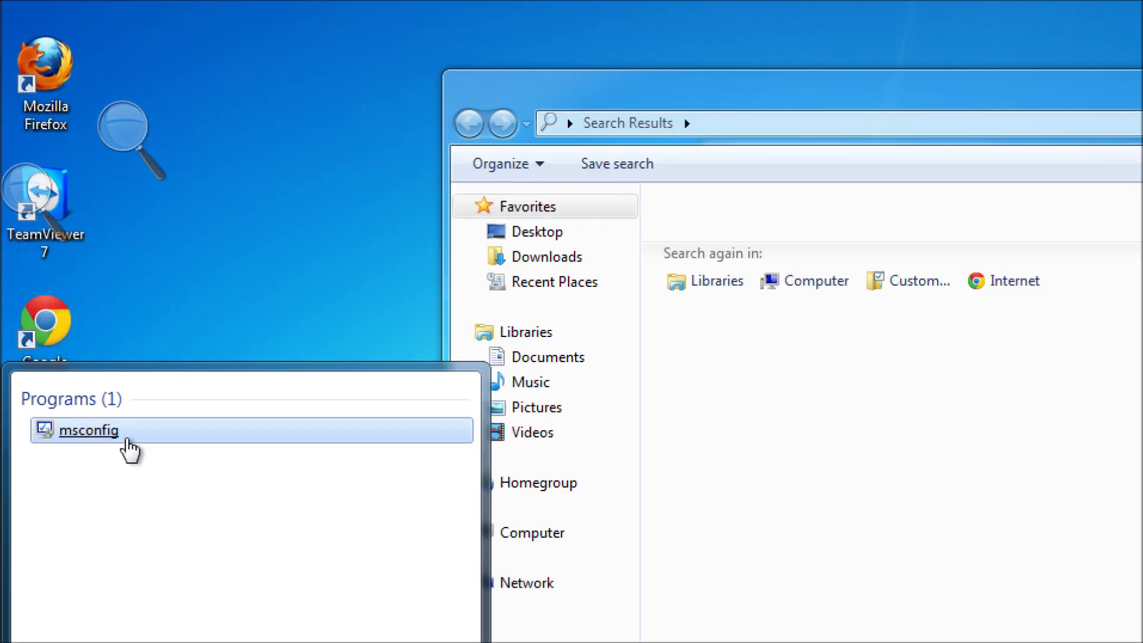
{"action": "left_click", "coordinate": [127, 439]}
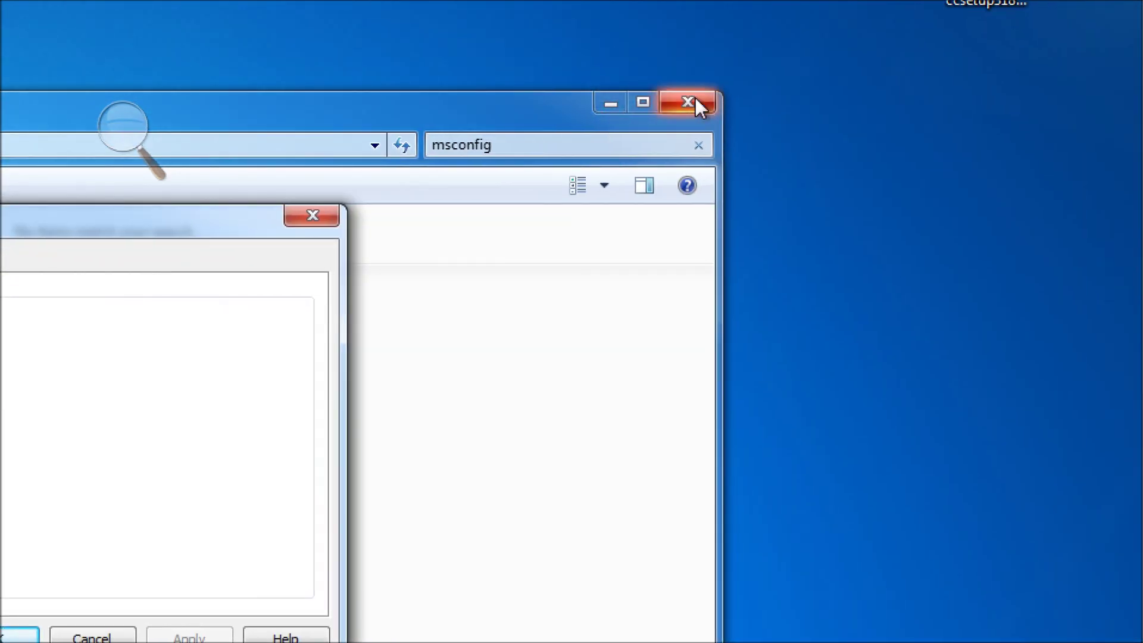
{"action": "left_click", "coordinate": [1128, 129]}
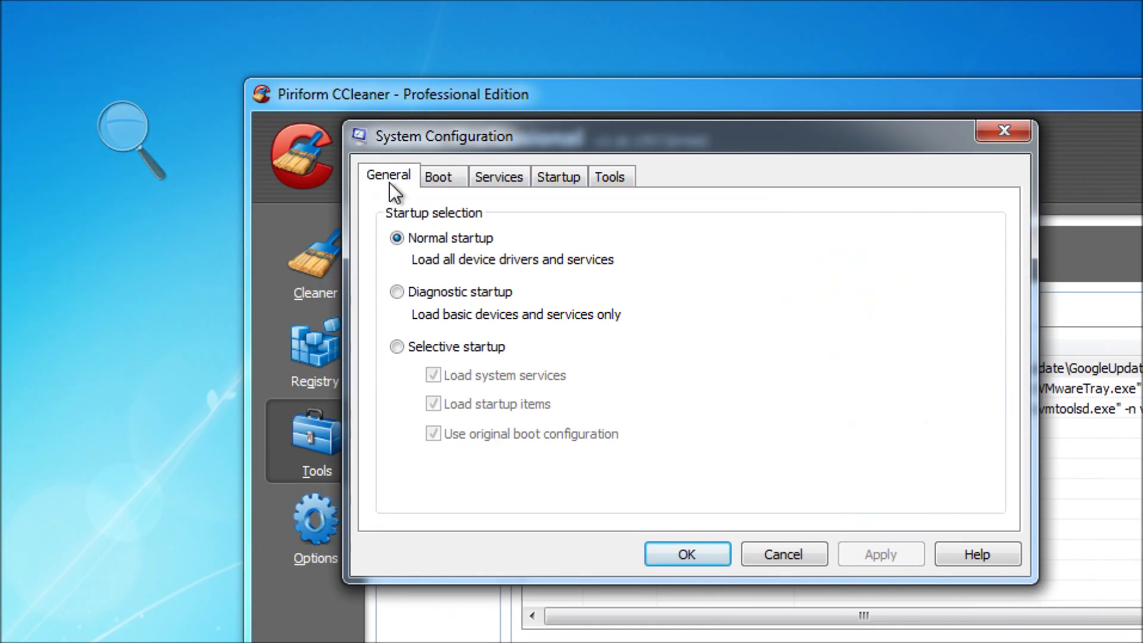
Step: Move the System Configuration window beside CCleaner's startup list and examine its Google Update and VMware Tools startup items
{"action": "left_click_drag", "start_coordinate": [708, 134], "coordinate": [1142, 130]}
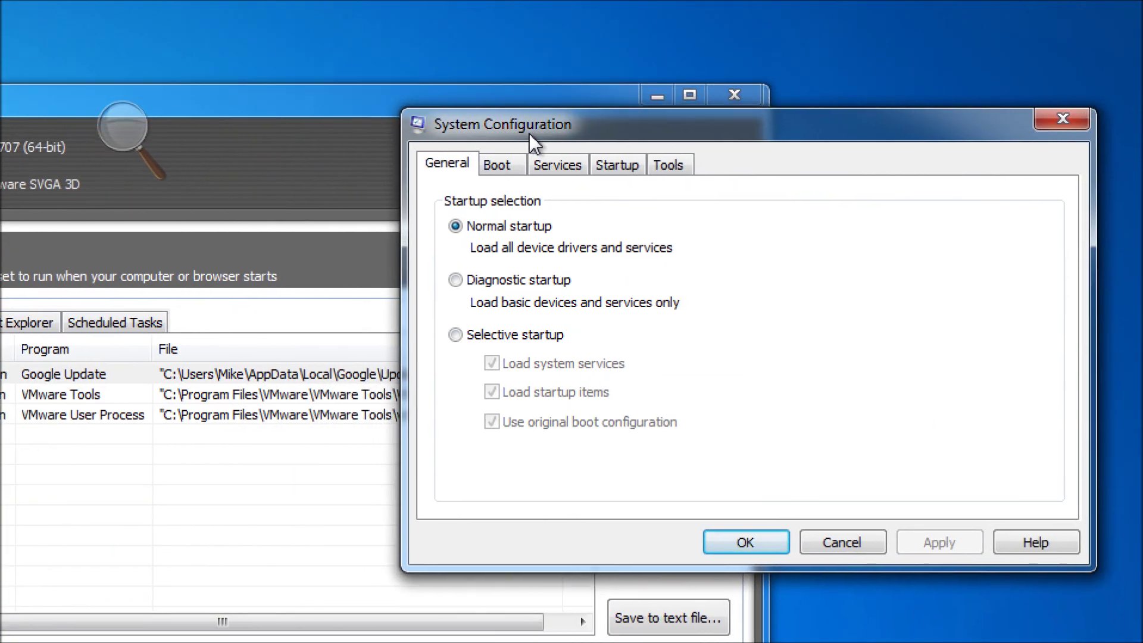
{"action": "left_click", "coordinate": [577, 118]}
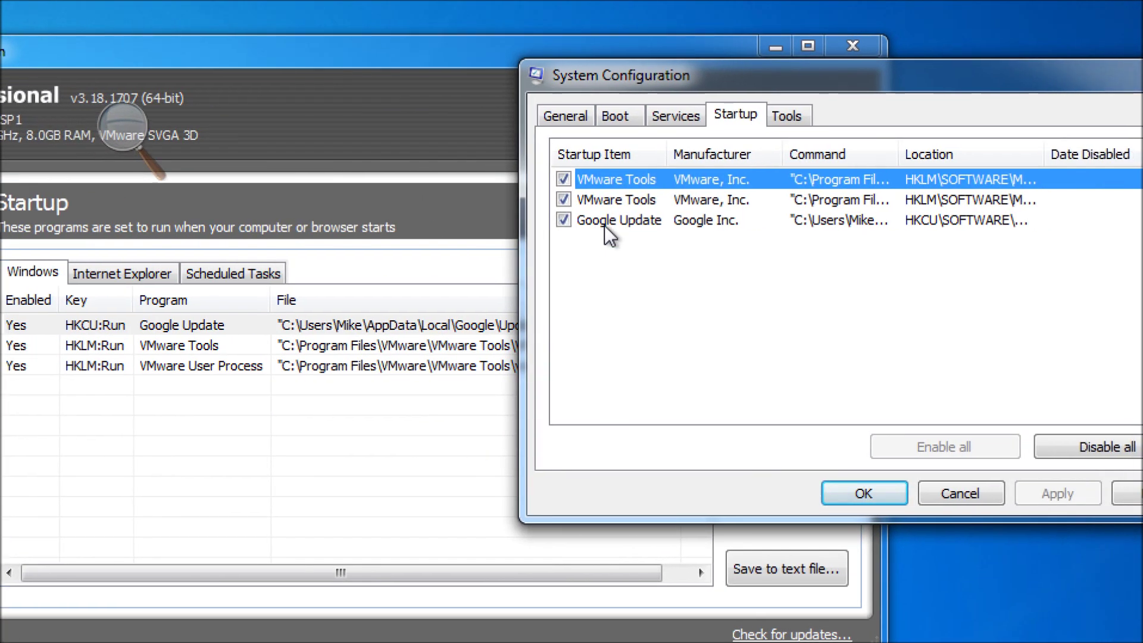
{"action": "left_click", "coordinate": [604, 225]}
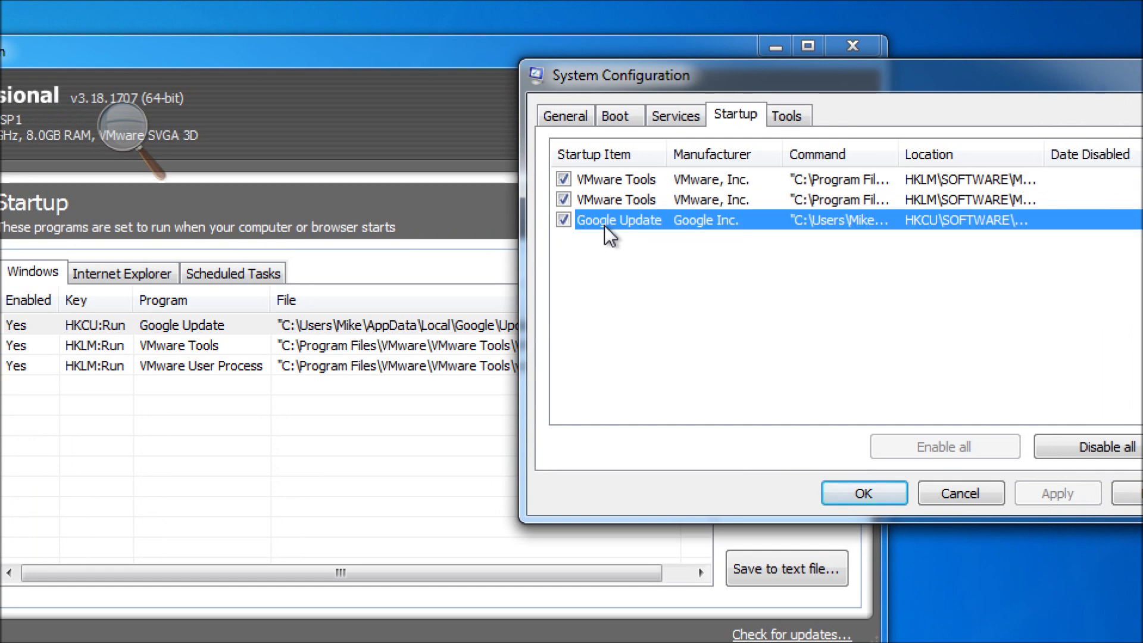
{"action": "left_click", "coordinate": [619, 198]}
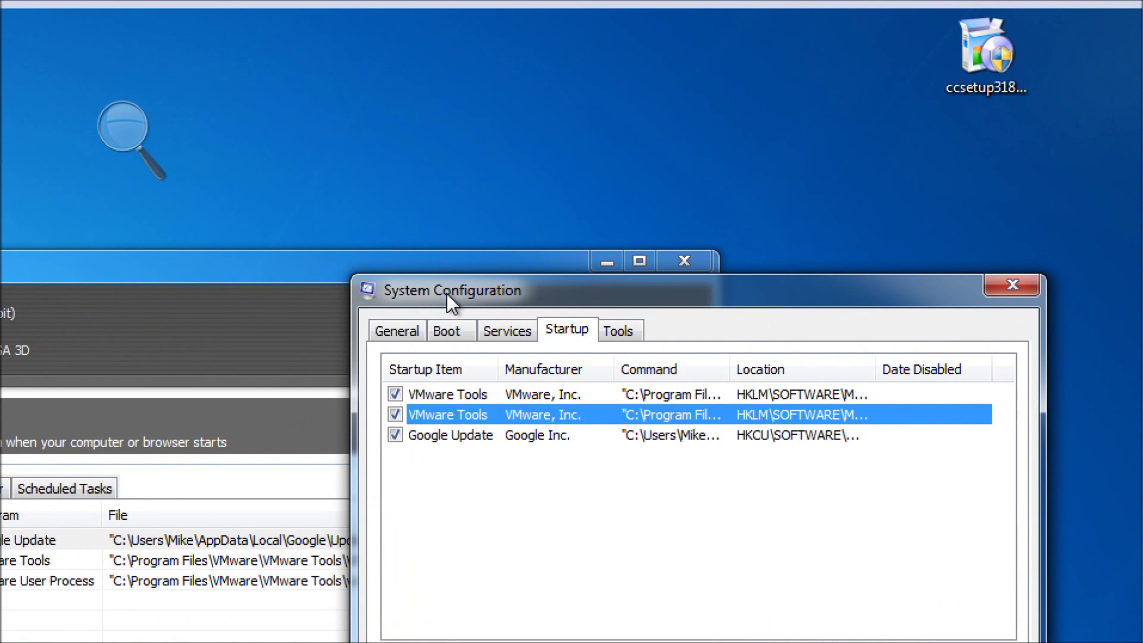
Step: Reposition the System Configuration window over the desktop and close it without changing any startup item
{"action": "left_click_drag", "start_coordinate": [816, 162], "coordinate": [786, 50]}
{"action": "left_click_drag", "start_coordinate": [416, 180], "coordinate": [295, 126]}
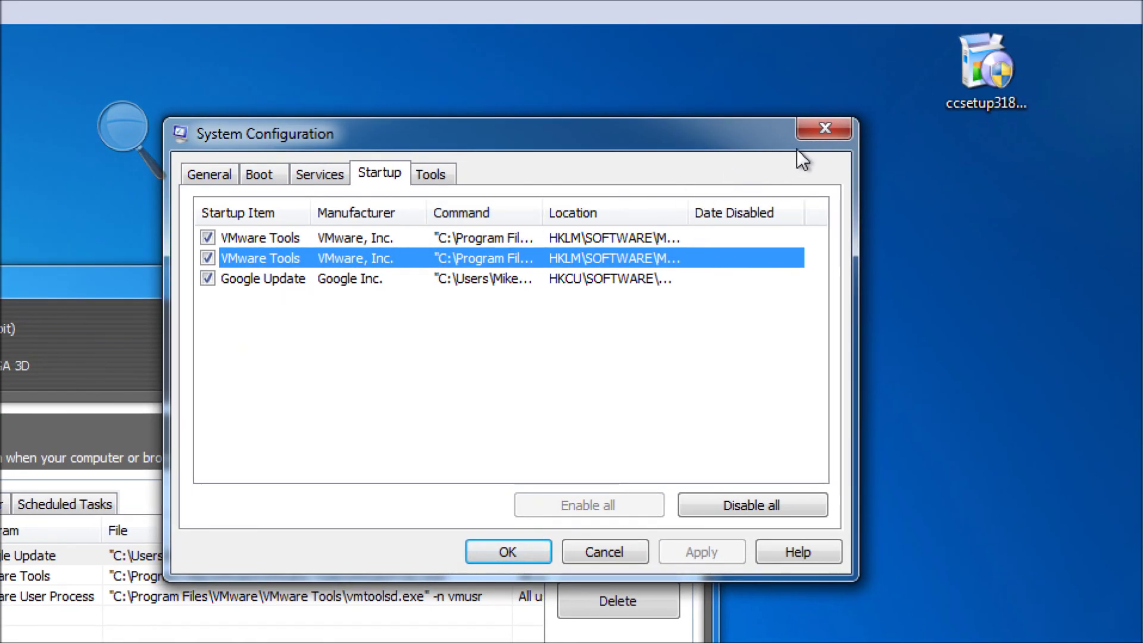
{"action": "left_click", "coordinate": [835, 134]}
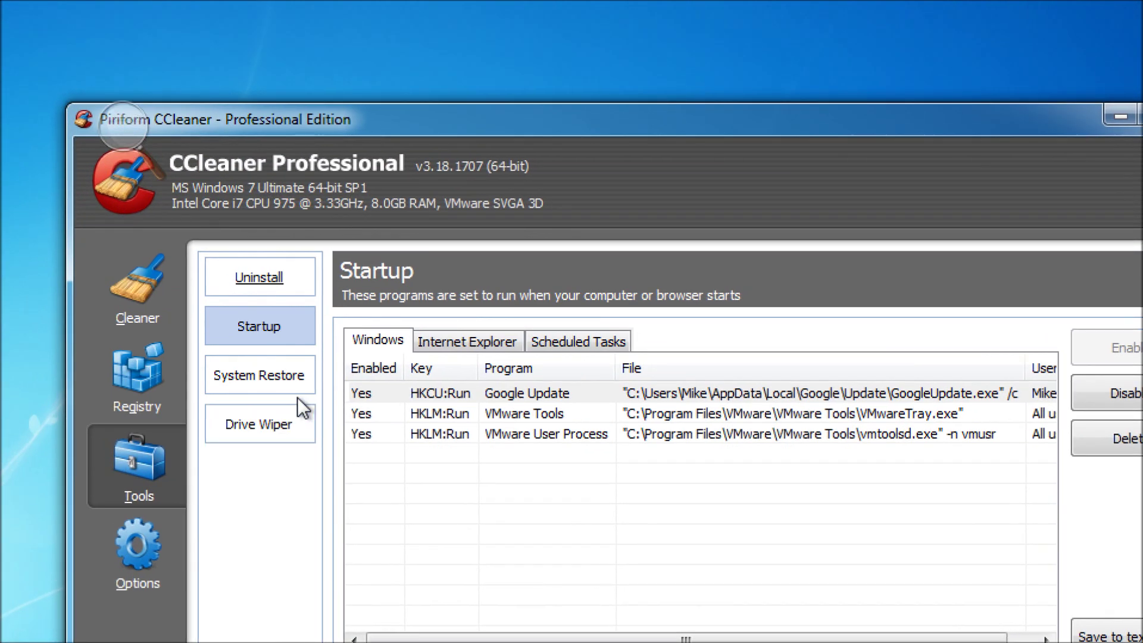
Step: Show CCleaner's System Restore points and examine the 12/29/2011 VMware Tools entry and the 5/1/2012 Scheduled Checkpoint
{"action": "left_click", "coordinate": [276, 351]}
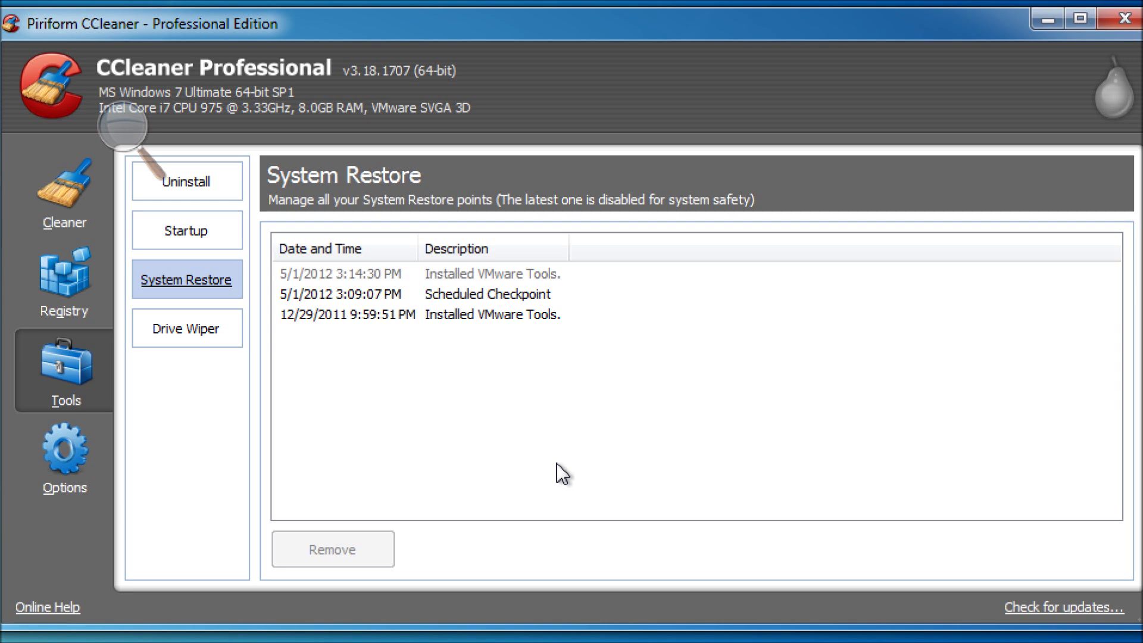
{"action": "left_click", "coordinate": [541, 314]}
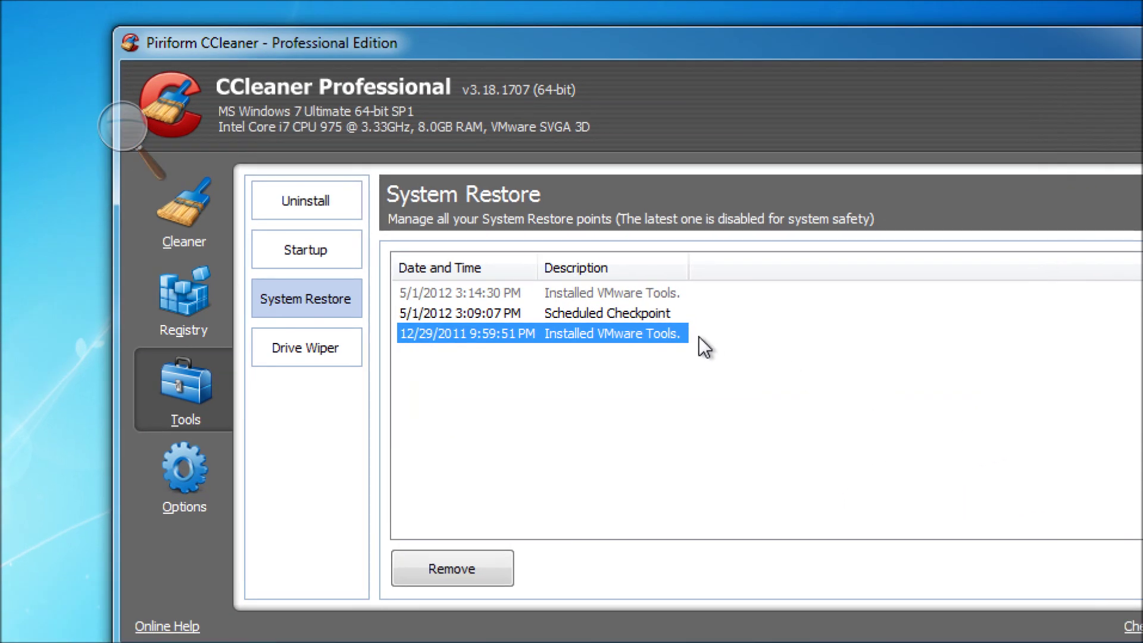
{"action": "left_click", "coordinate": [641, 319]}
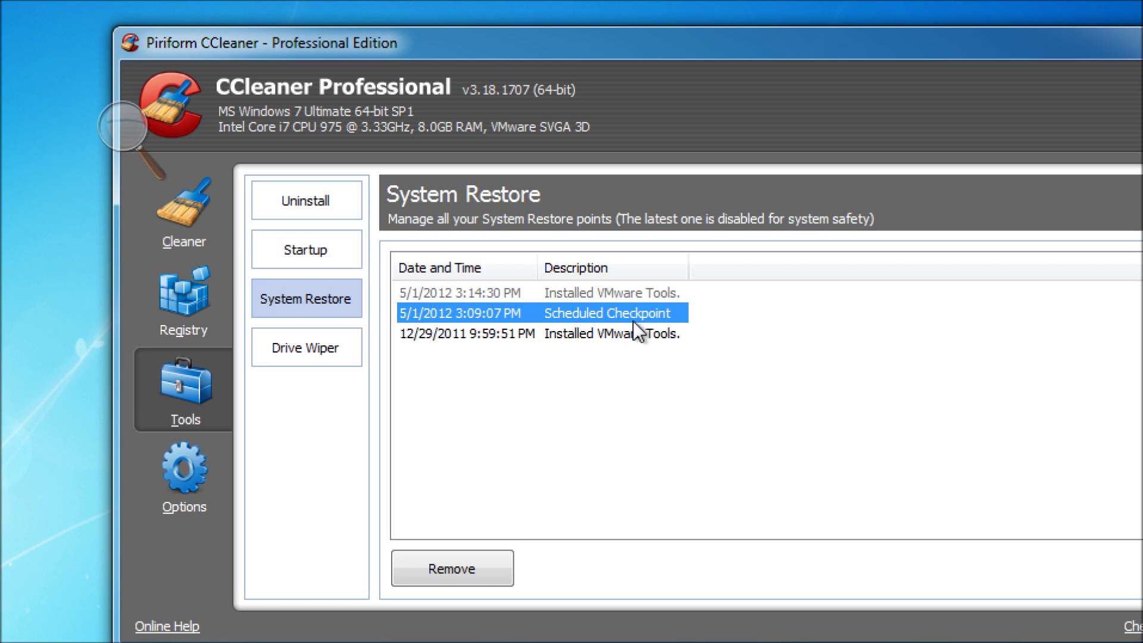
{"action": "left_click", "coordinate": [625, 333]}
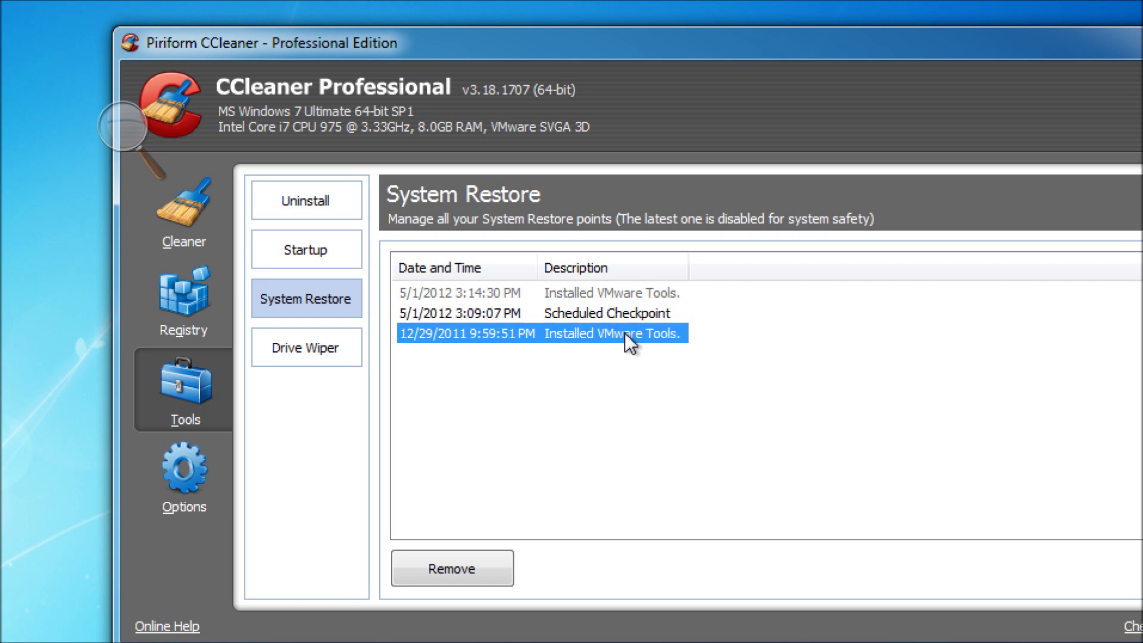
{"action": "left_click", "coordinate": [630, 317]}
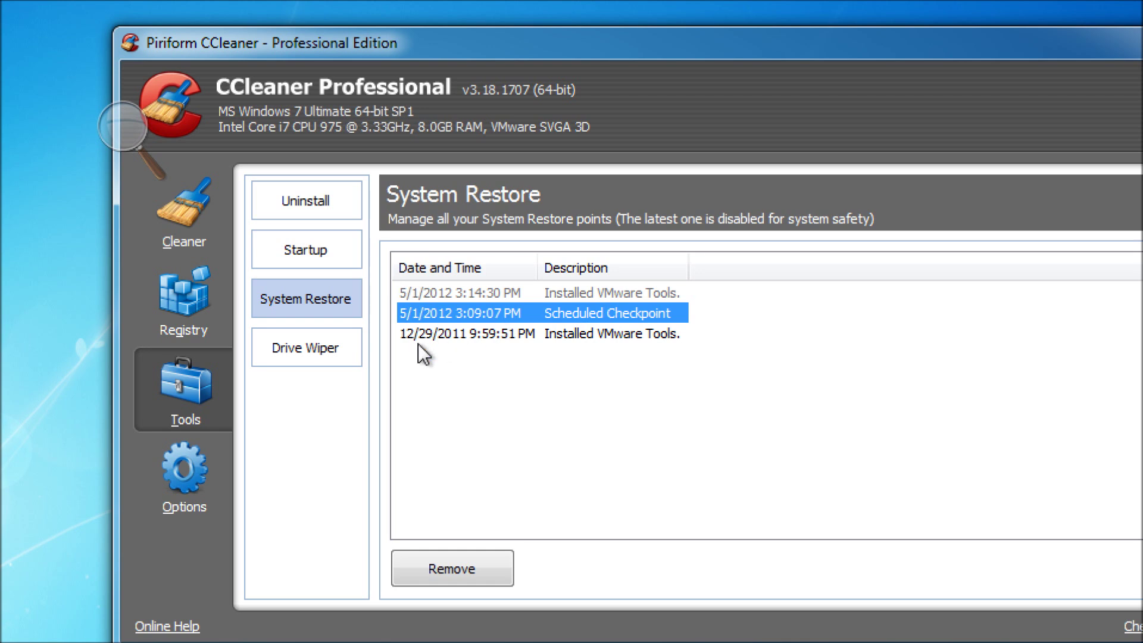
Step: Show the Drive Wiper tool and examine its Security overwrite levels and Wipe choices, keeping Simple Overwrite (1 pass) and Free Space Only
{"action": "left_click", "coordinate": [335, 346]}
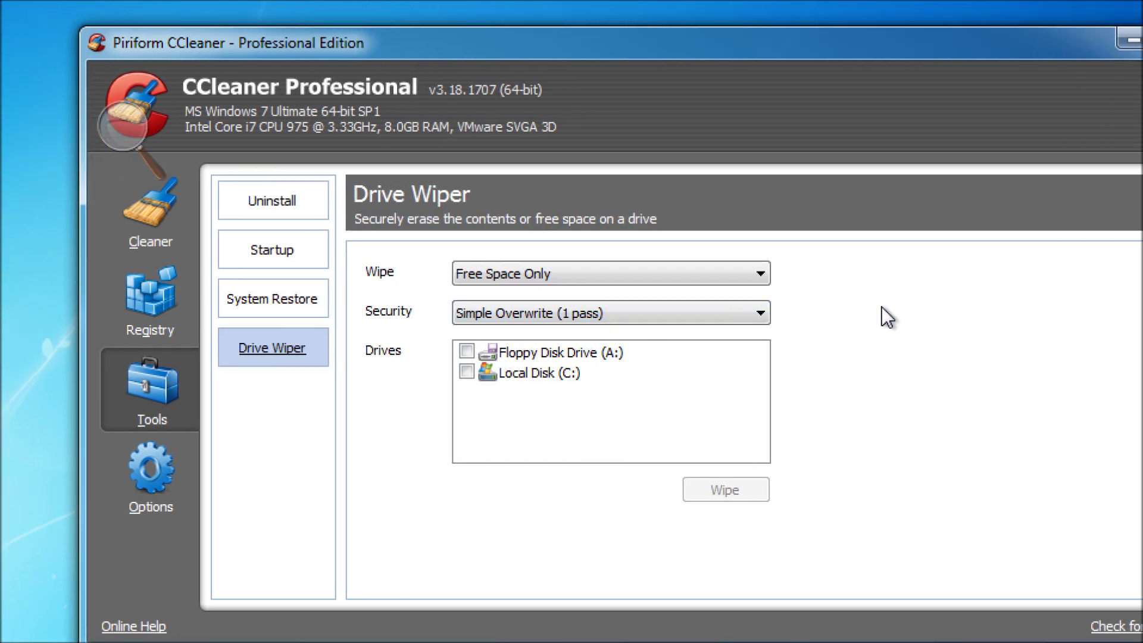
{"action": "left_click", "coordinate": [671, 318]}
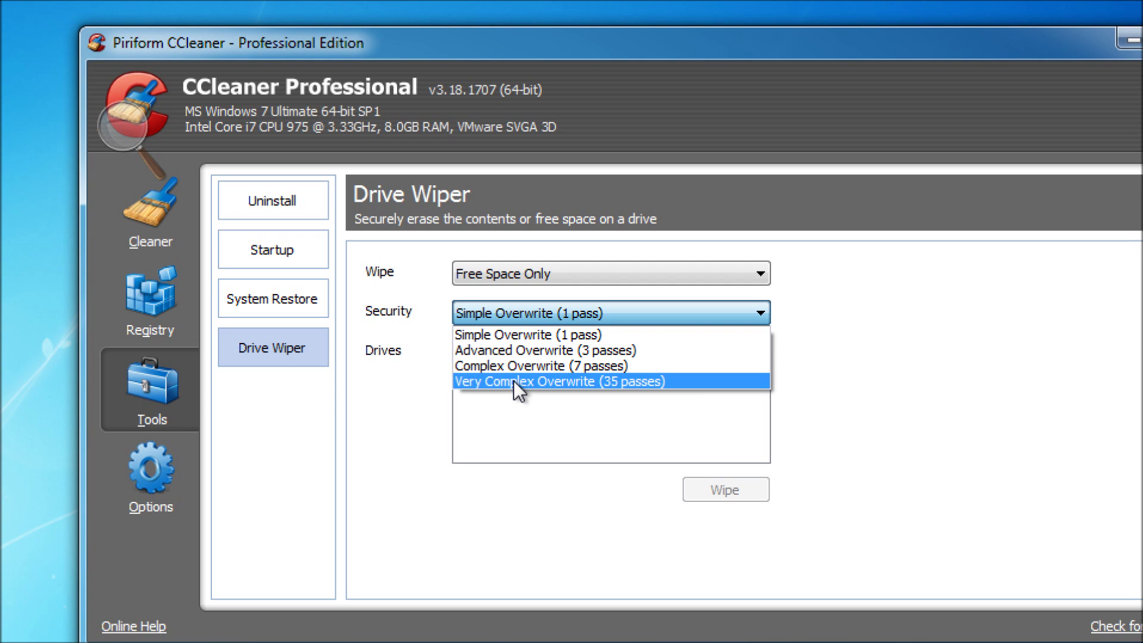
{"action": "left_click", "coordinate": [502, 315]}
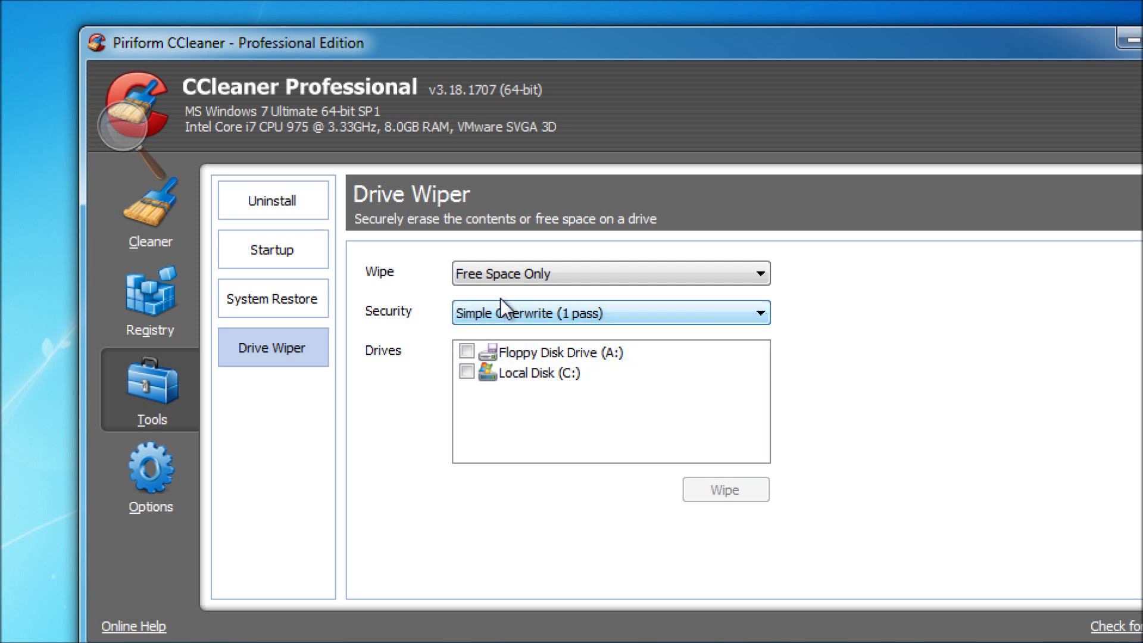
{"action": "left_click", "coordinate": [494, 278]}
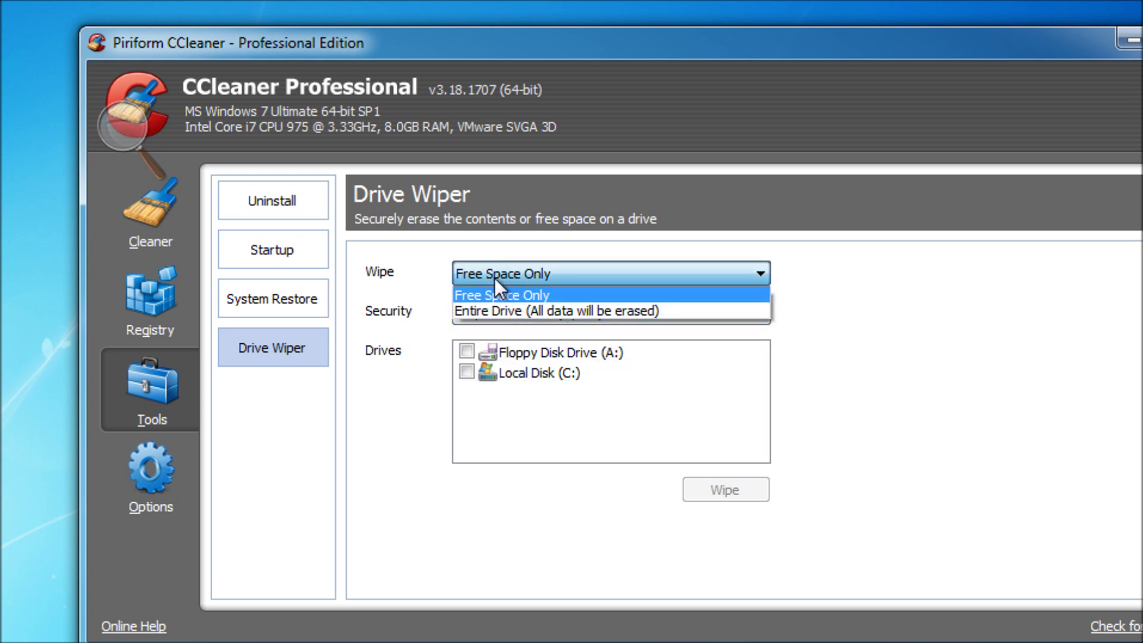
{"action": "left_click", "coordinate": [495, 278]}
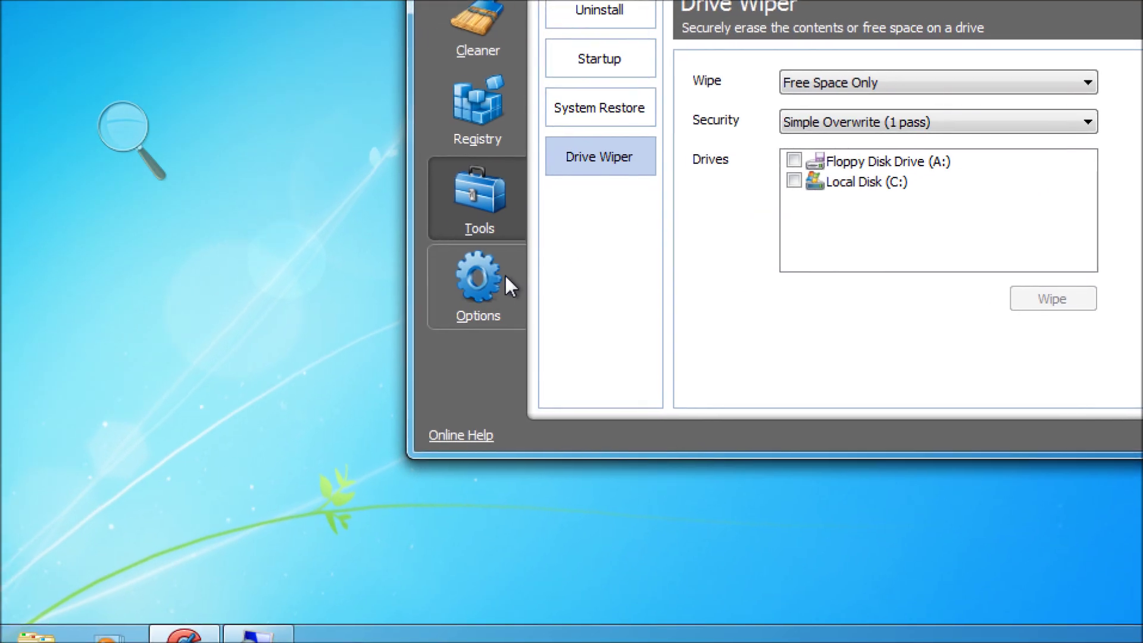
Step: Review CCleaner's basic Settings and its Include page, and return to the lists of cookies to delete and keep
{"action": "left_click", "coordinate": [305, 394]}
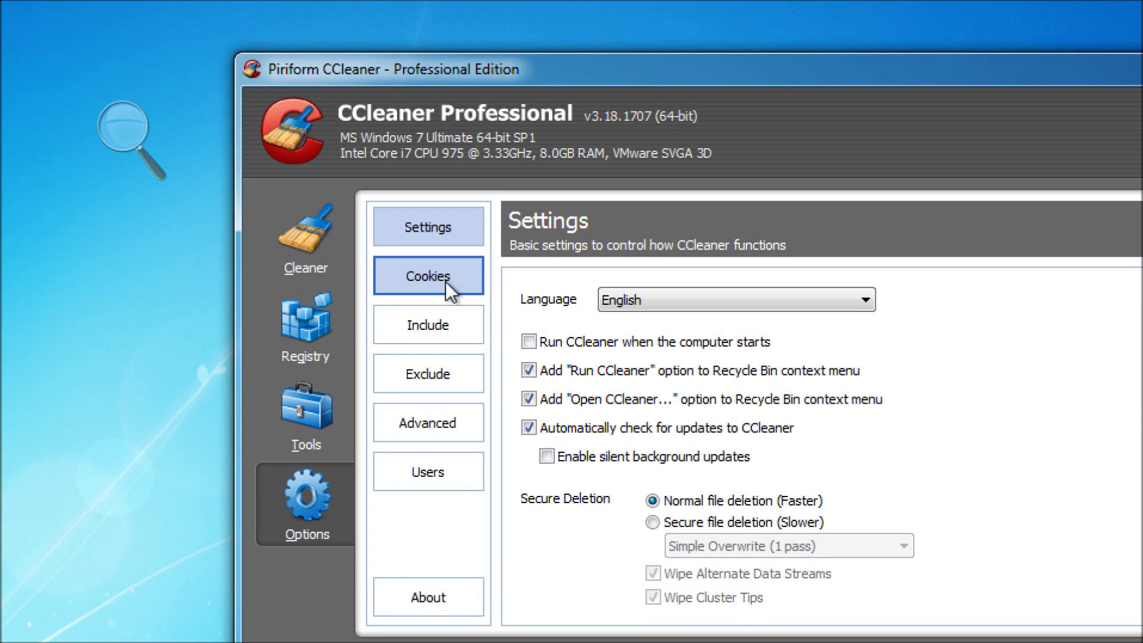
{"action": "left_click", "coordinate": [445, 281]}
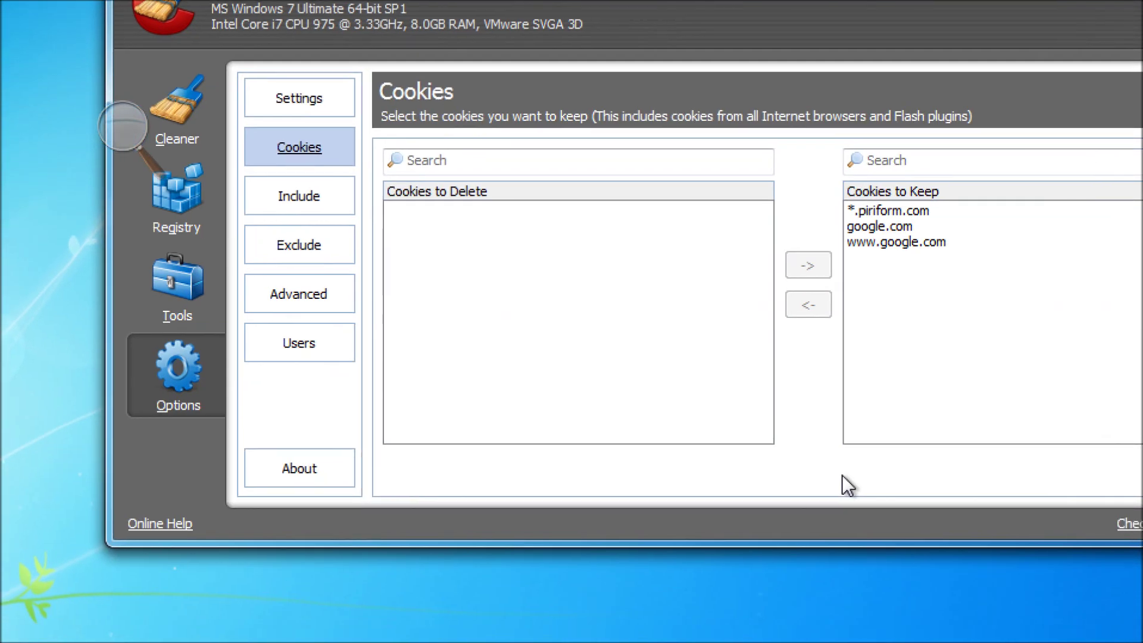
{"action": "left_click", "coordinate": [337, 190]}
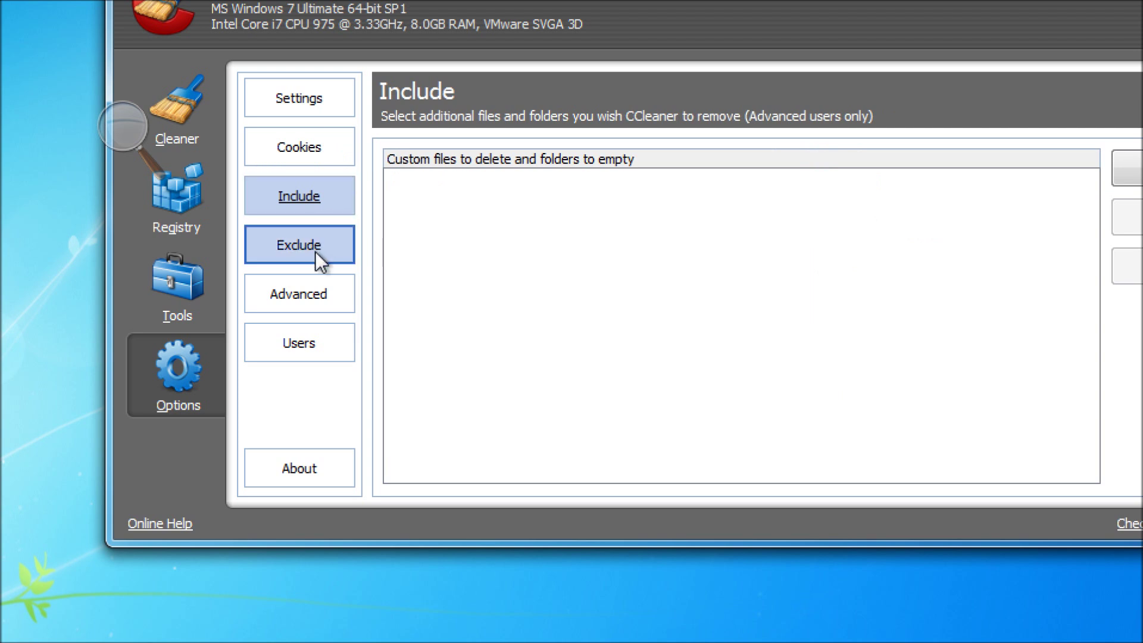
{"action": "left_click", "coordinate": [309, 153]}
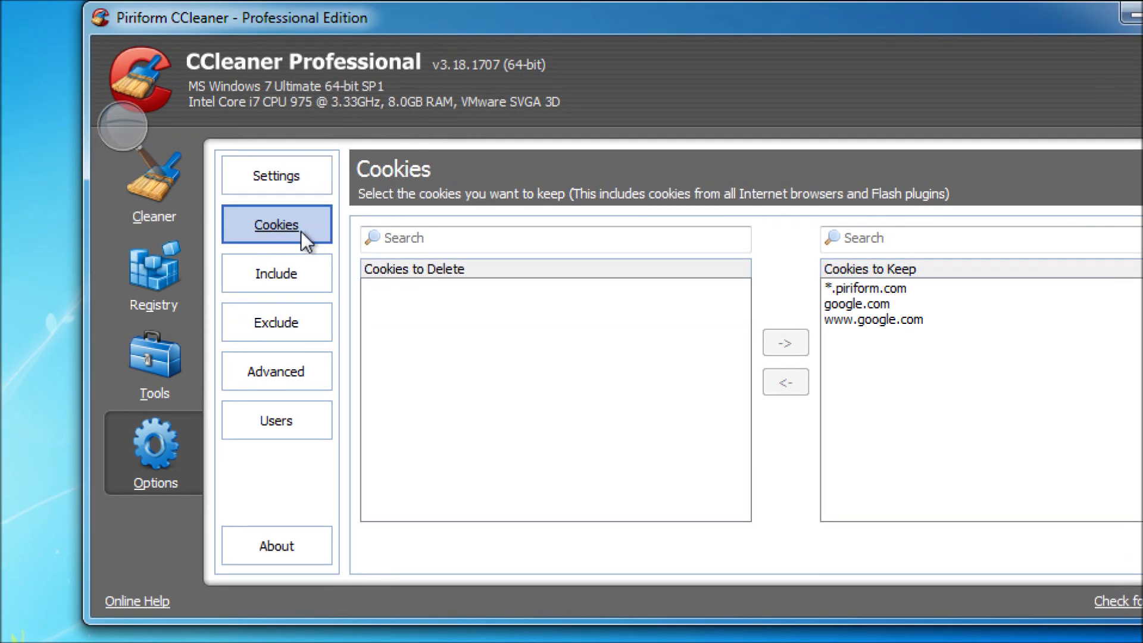
Step: Inspect the dialog for adding a custom file or folder to the Include list, and cancel it
{"action": "left_click", "coordinate": [297, 271]}
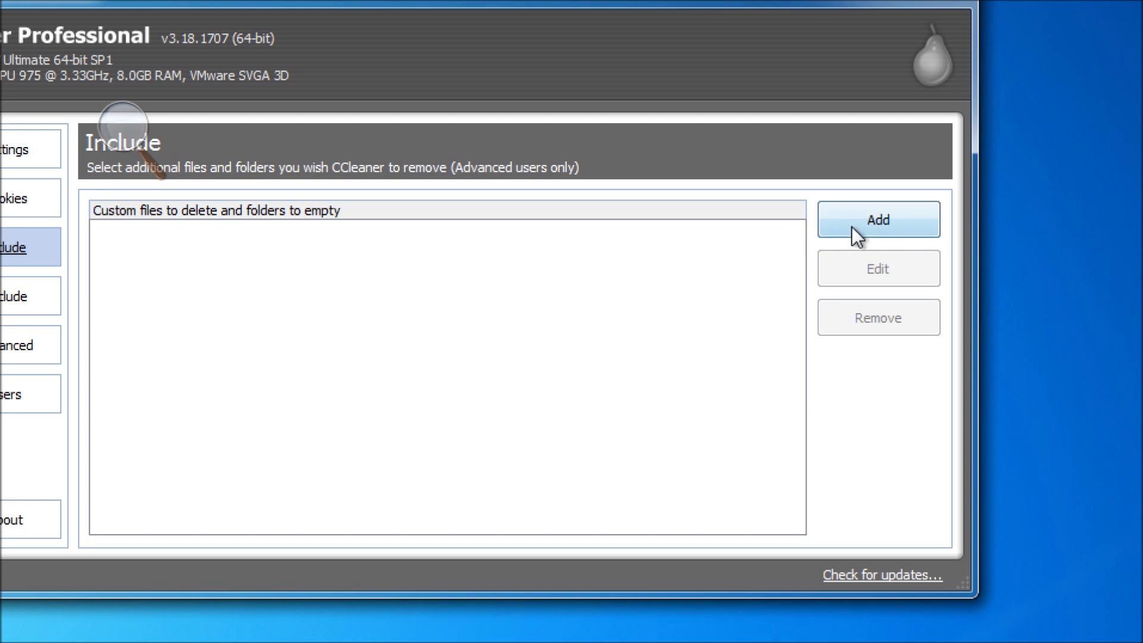
{"action": "left_click", "coordinate": [851, 229]}
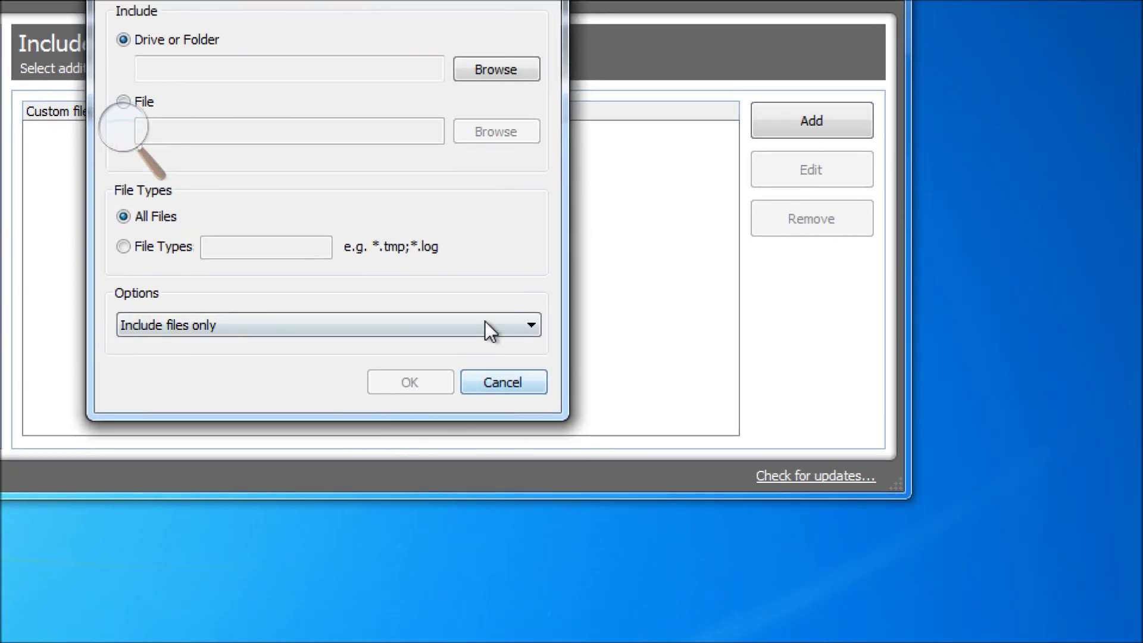
{"action": "left_click", "coordinate": [551, 419]}
{"action": "left_click", "coordinate": [484, 325]}
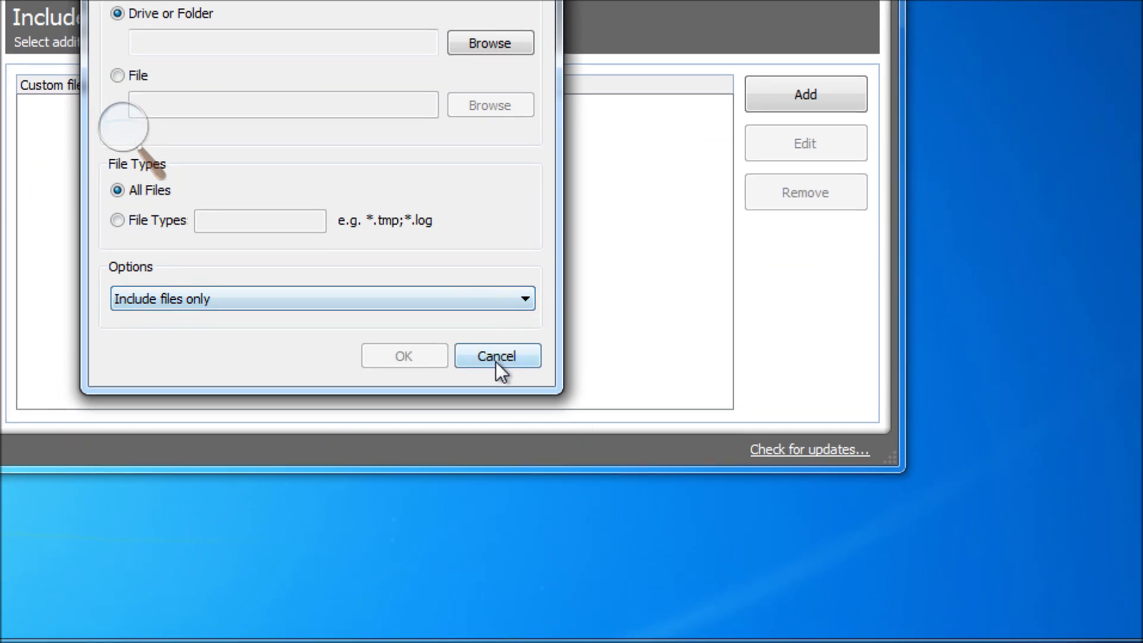
{"action": "left_click", "coordinate": [503, 384]}
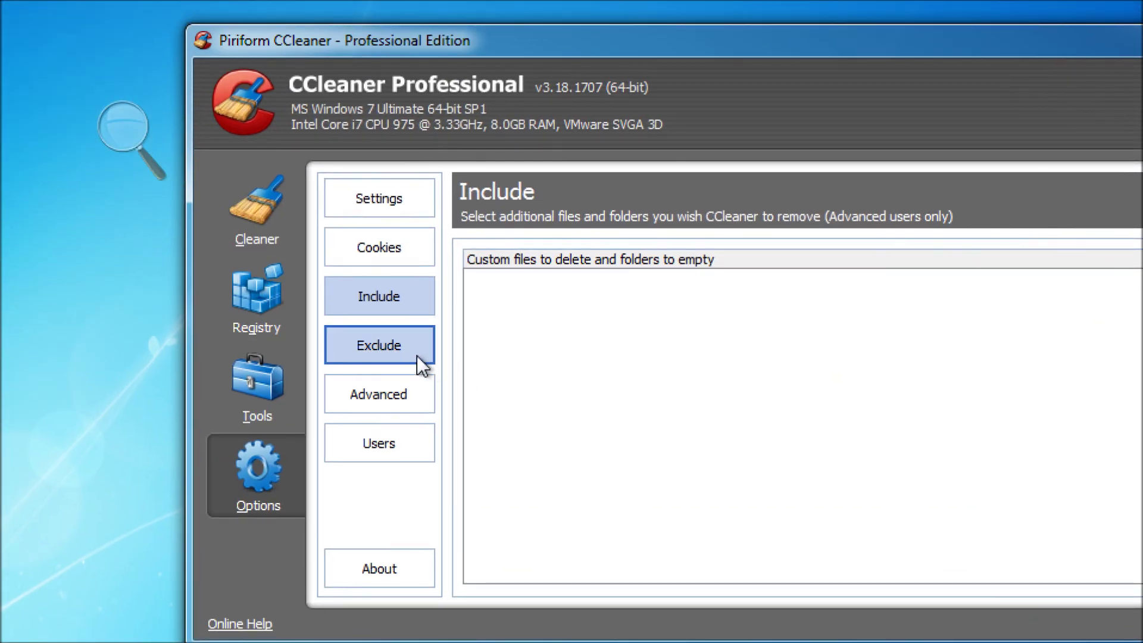
Step: Inspect the dialog for adding an Exclude entry, try its File Types option, return to All Files, and cancel it
{"action": "left_click", "coordinate": [364, 330]}
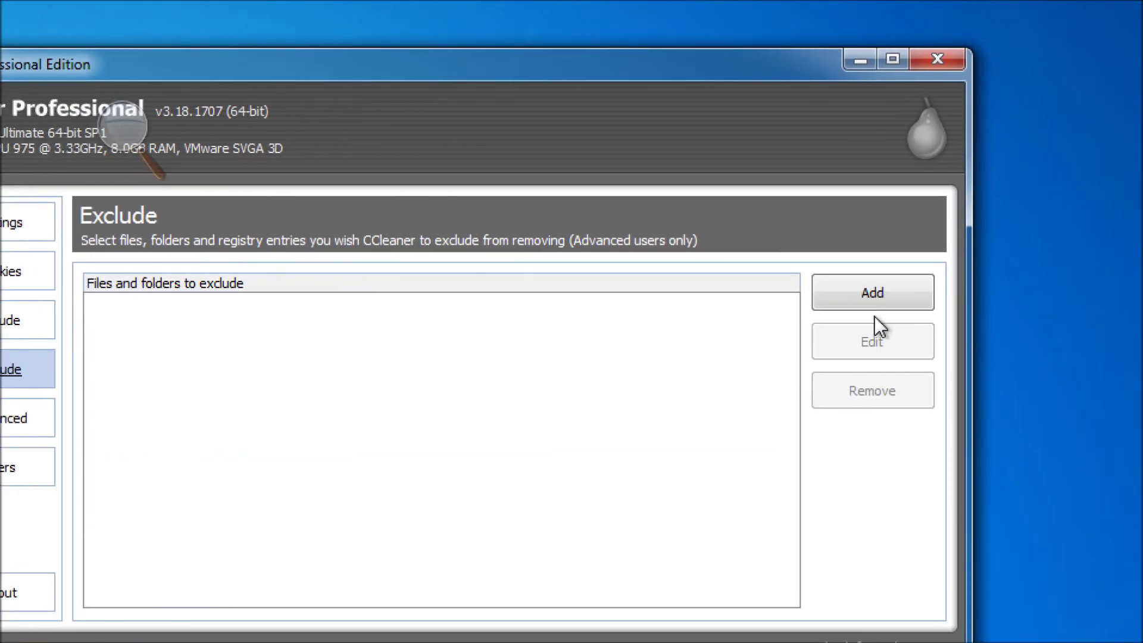
{"action": "left_click", "coordinate": [859, 280]}
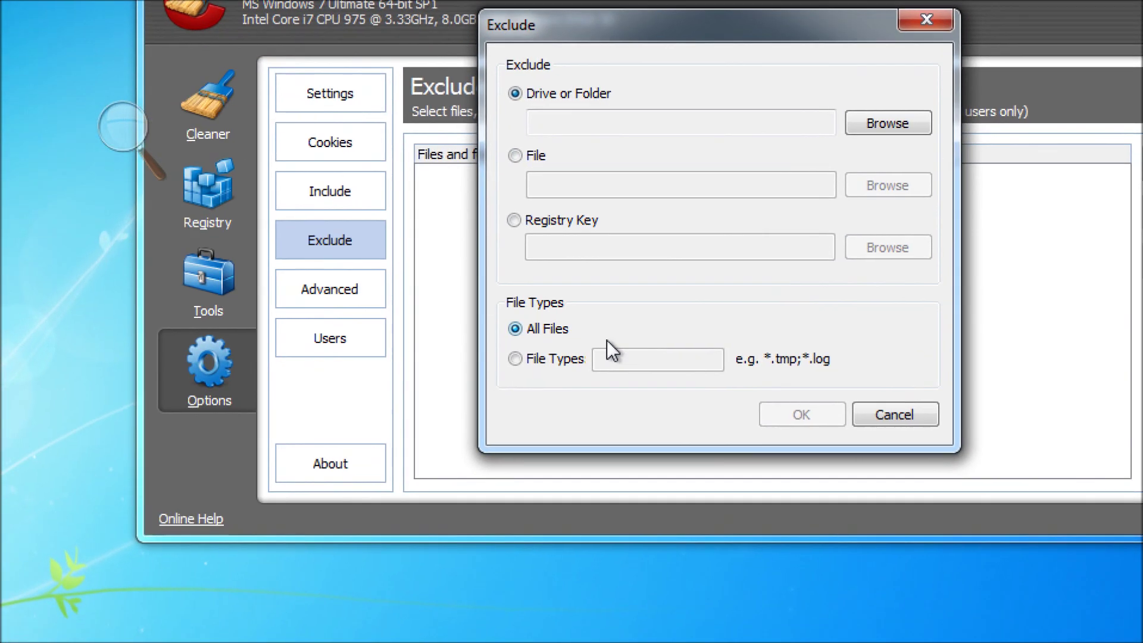
{"action": "left_click", "coordinate": [475, 399]}
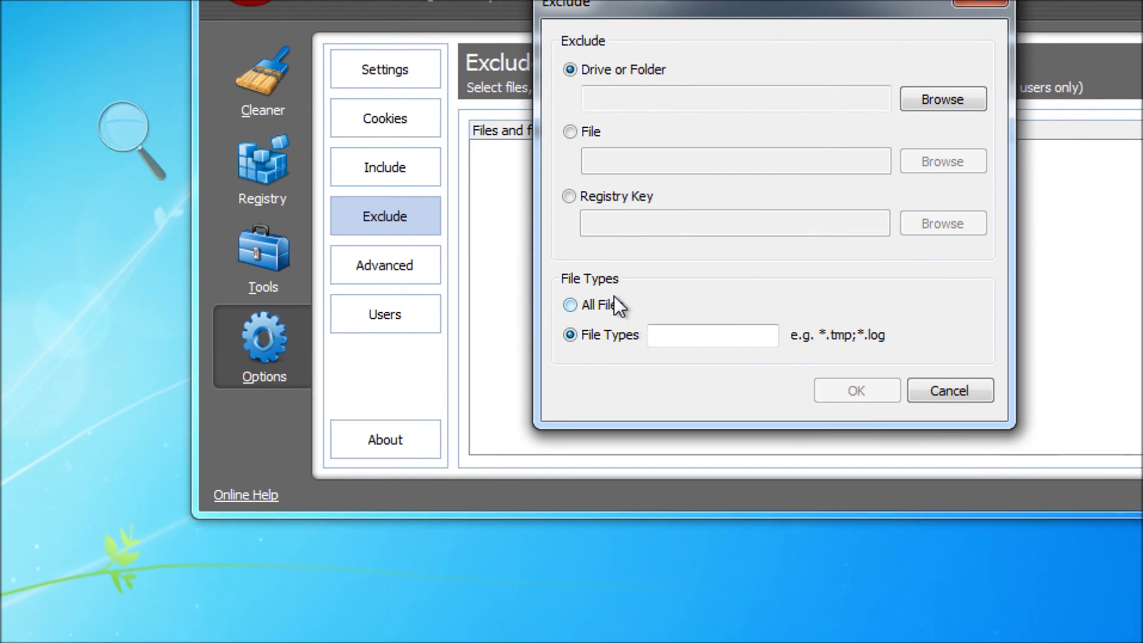
{"action": "left_click", "coordinate": [466, 371]}
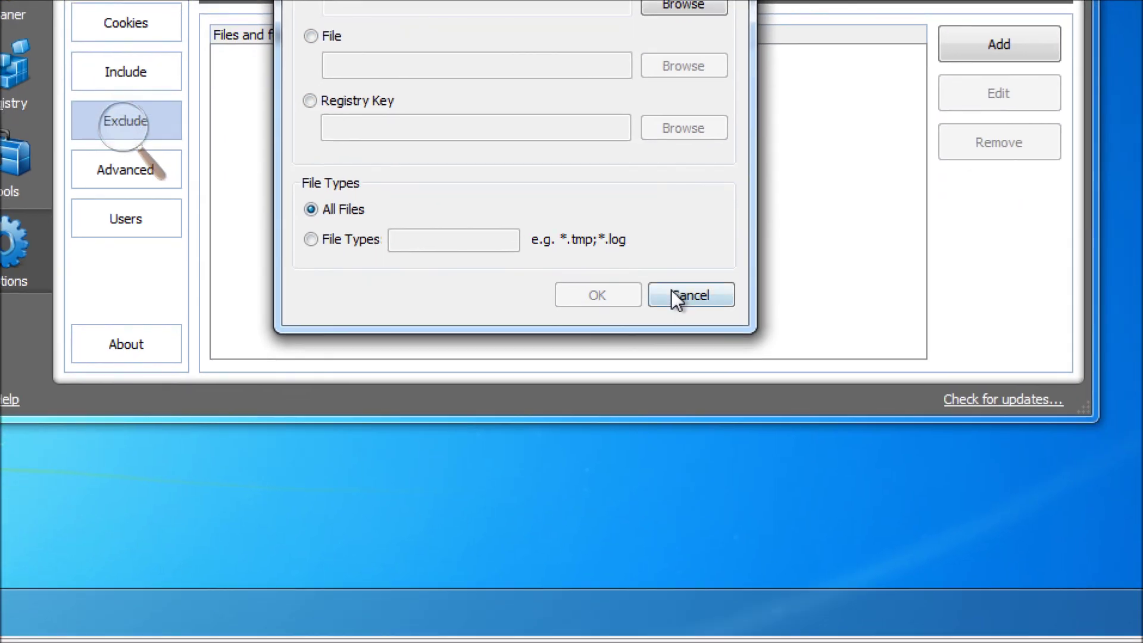
{"action": "left_click", "coordinate": [676, 298]}
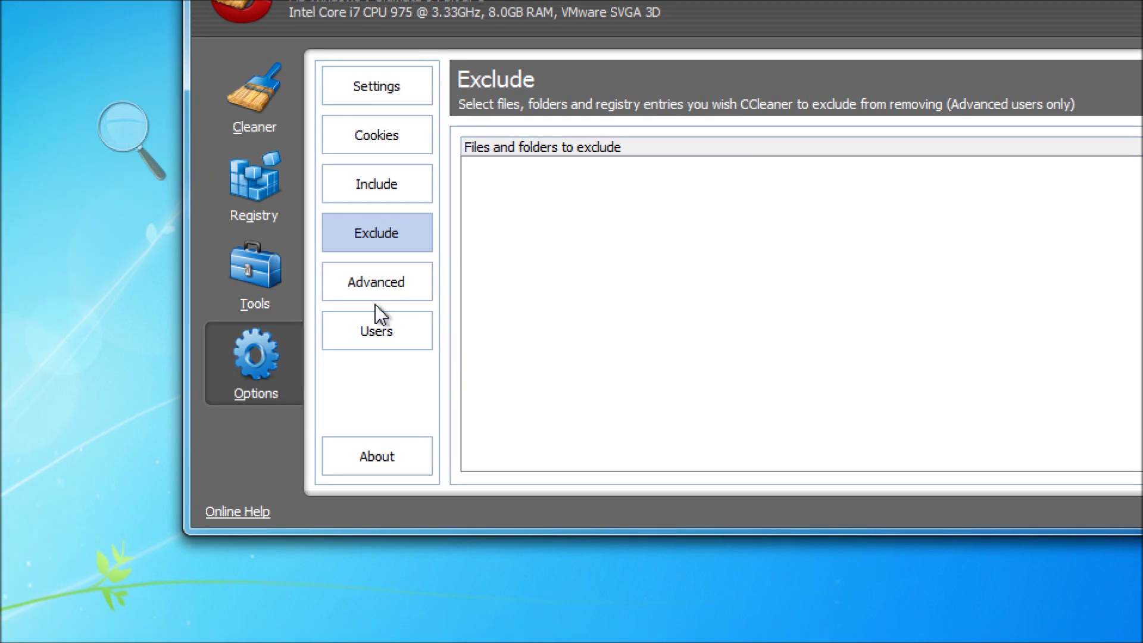
Step: Review the Advanced settings, and examine the All users and Selected users choices on the Users page, returning to Current user only
{"action": "left_click", "coordinate": [326, 290]}
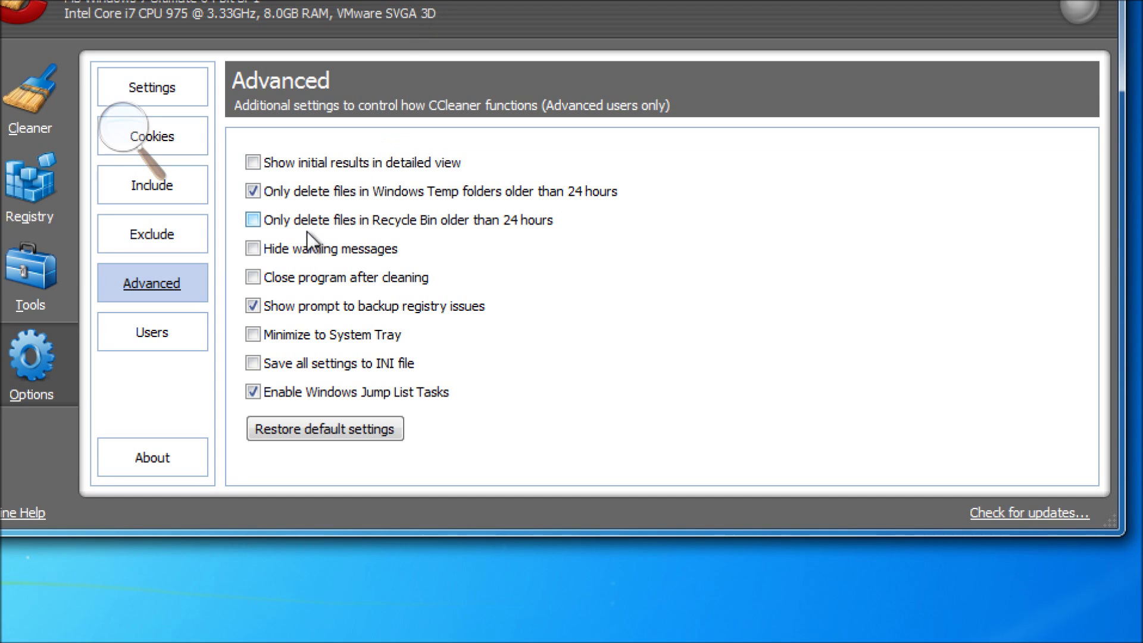
{"action": "left_click", "coordinate": [204, 334]}
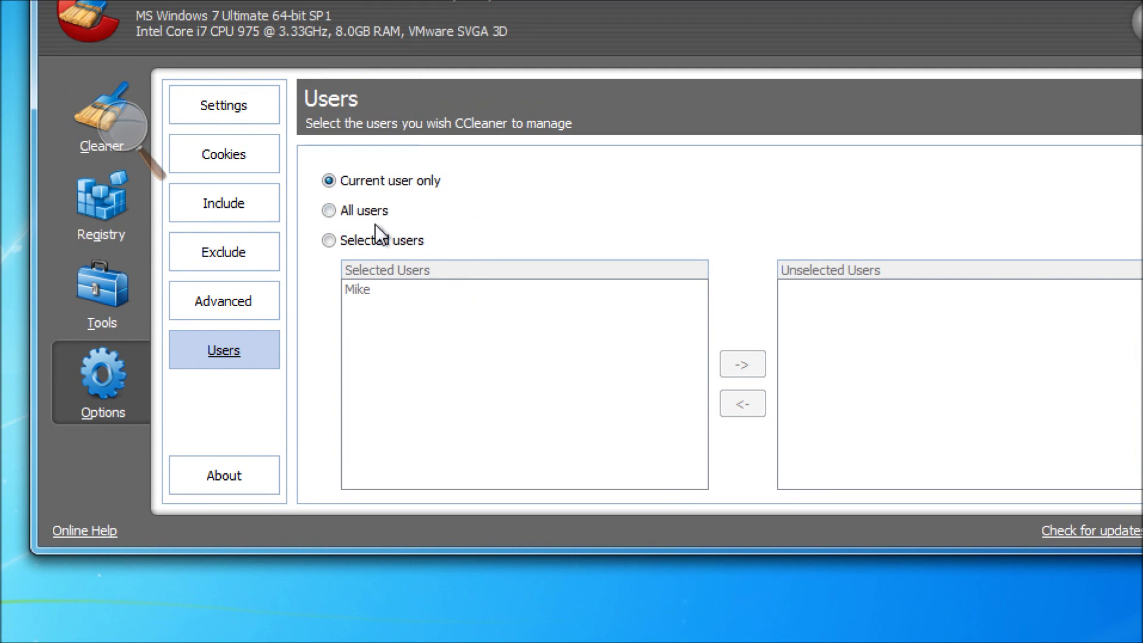
{"action": "left_click", "coordinate": [377, 213]}
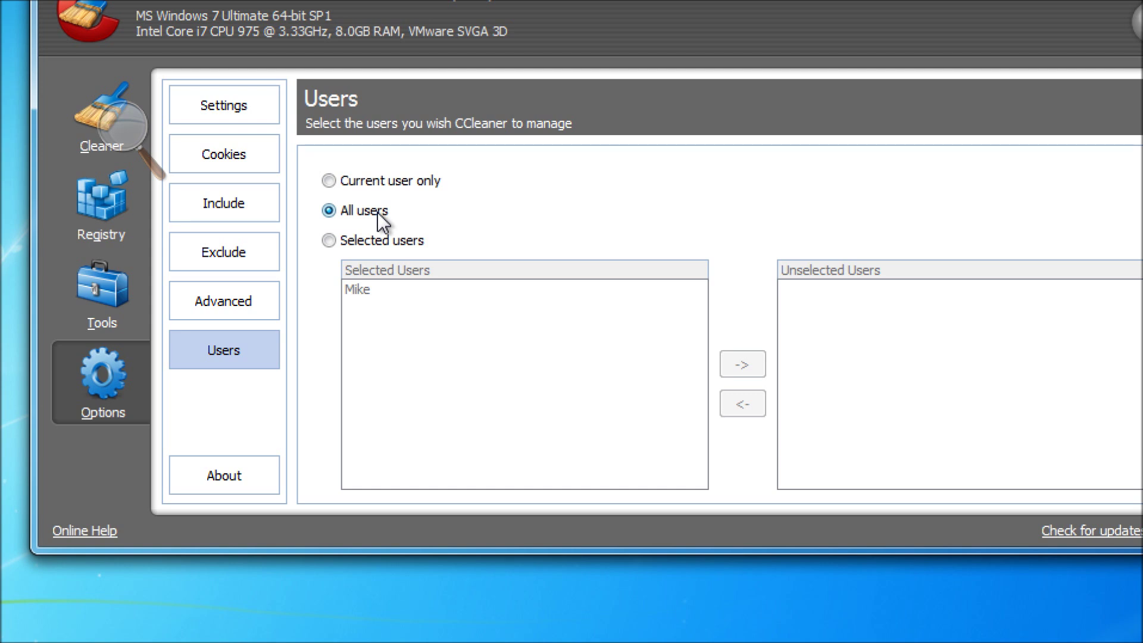
{"action": "left_click", "coordinate": [413, 177]}
{"action": "left_click", "coordinate": [368, 241]}
{"action": "left_click", "coordinate": [354, 289]}
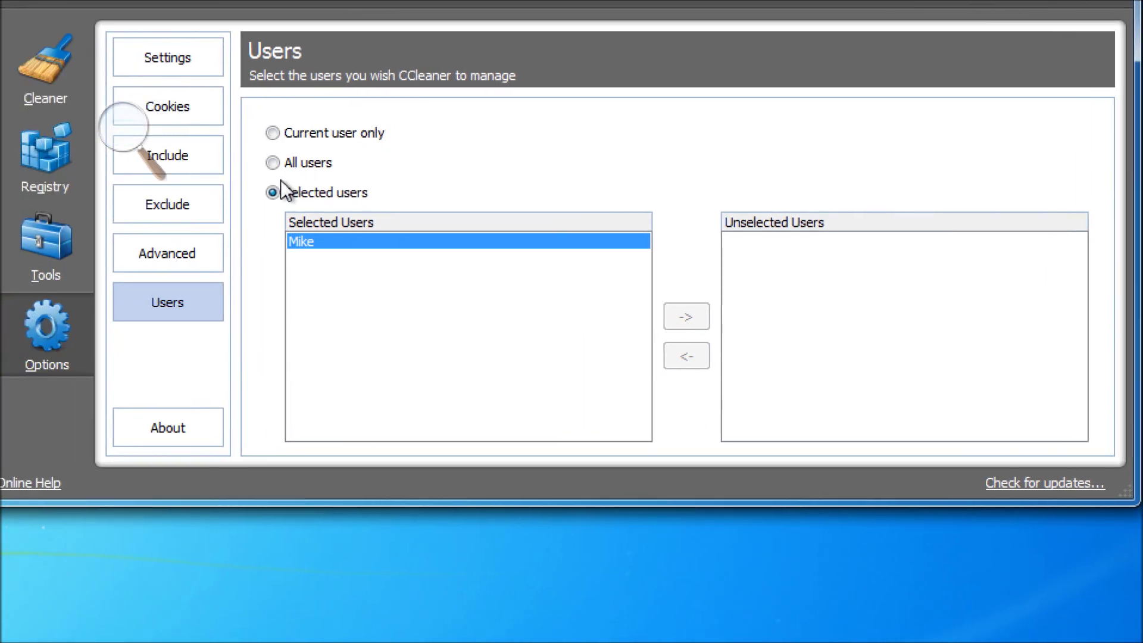
{"action": "left_click", "coordinate": [336, 147]}
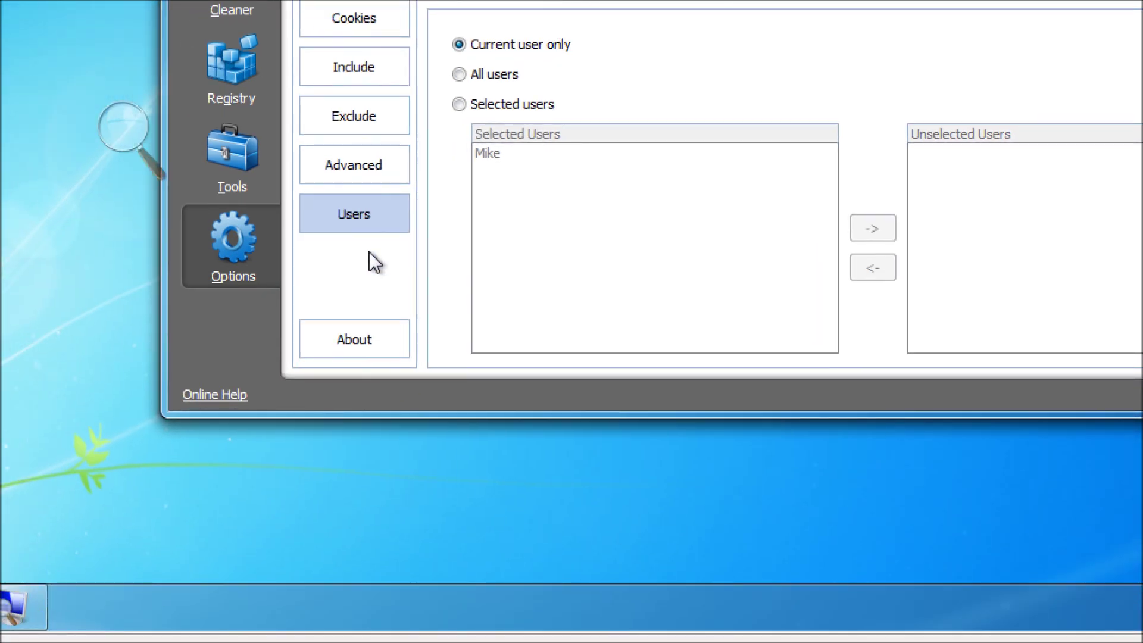
Step: Show the About page and examine its version information and command-line parameters
{"action": "left_click", "coordinate": [292, 504]}
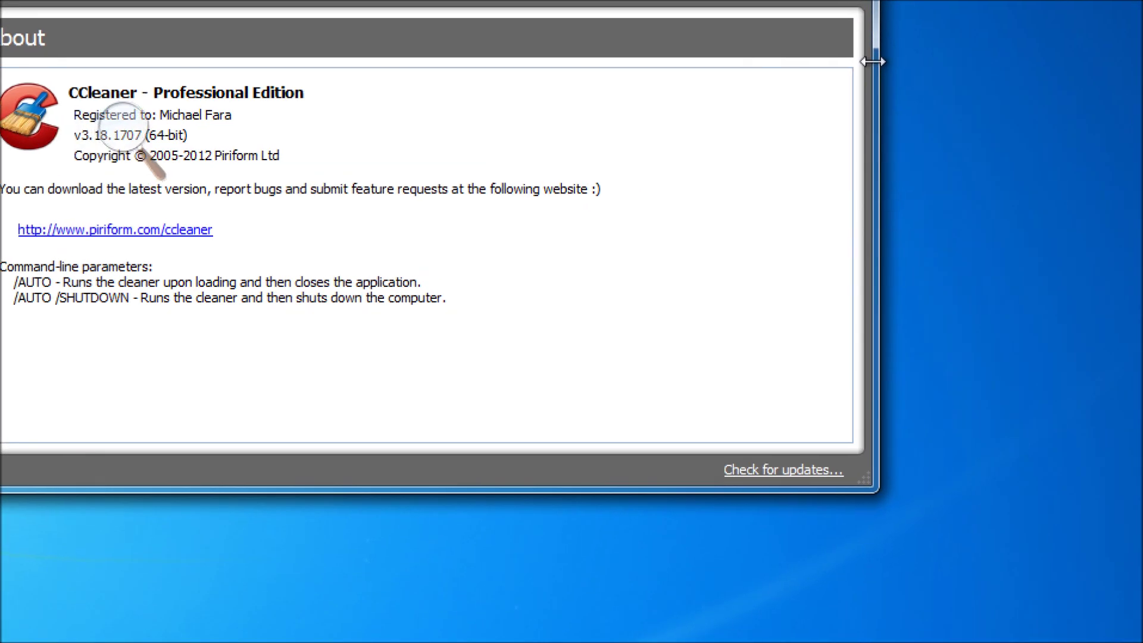
{"action": "left_click_drag", "start_coordinate": [1023, 58], "coordinate": [816, 41]}
{"action": "left_click_drag", "start_coordinate": [661, 46], "coordinate": [642, 69]}
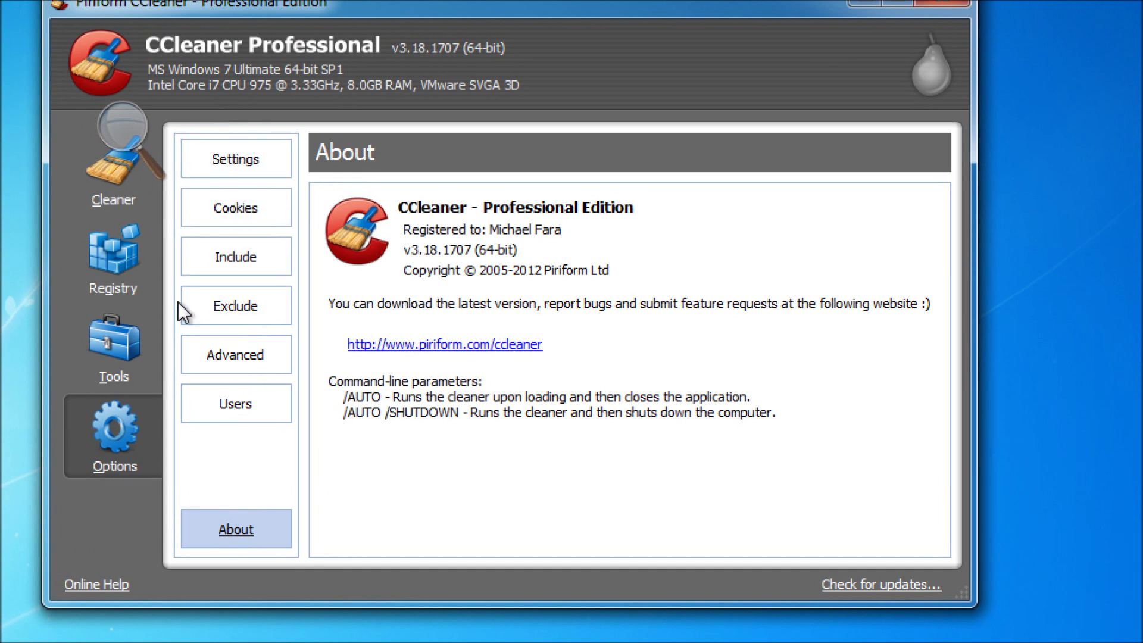
Step: Return to the Drive Wiper tool and re-examine its Security and Wipe choices, keeping Simple Overwrite (1 pass) and Free Space Only
{"action": "left_click", "coordinate": [134, 333]}
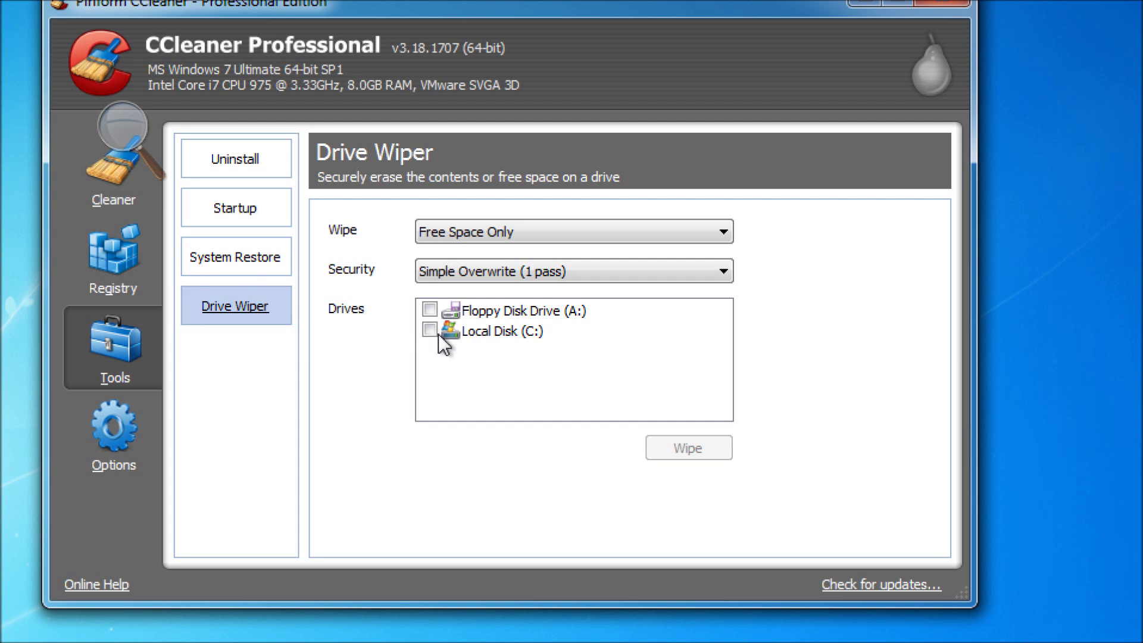
{"action": "left_click", "coordinate": [503, 270]}
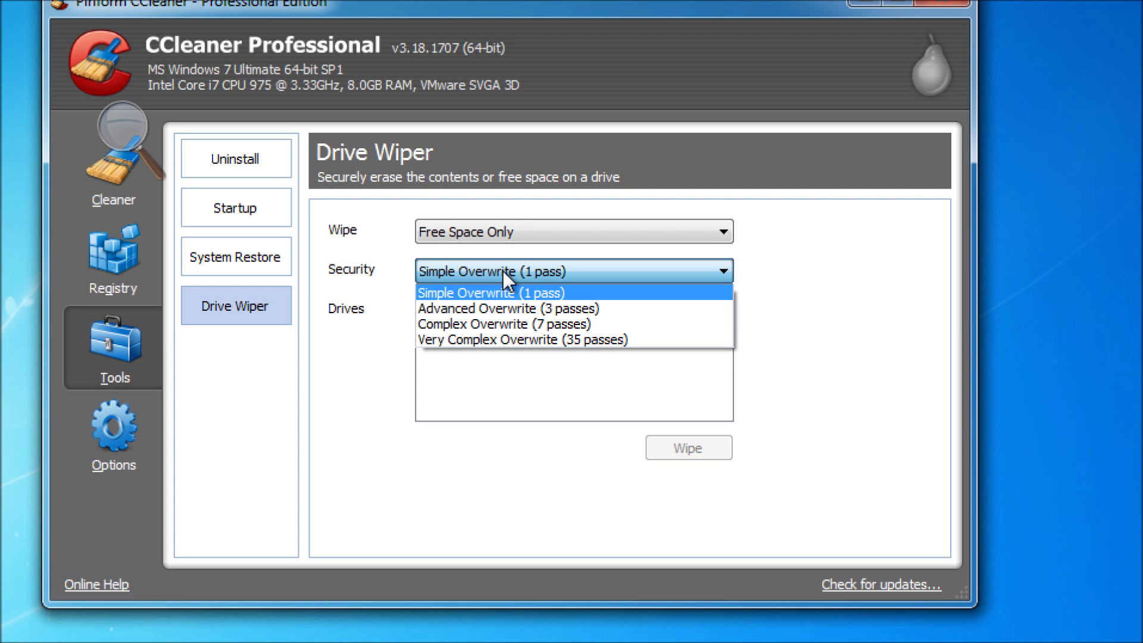
{"action": "left_click", "coordinate": [502, 271]}
{"action": "left_click", "coordinate": [529, 230]}
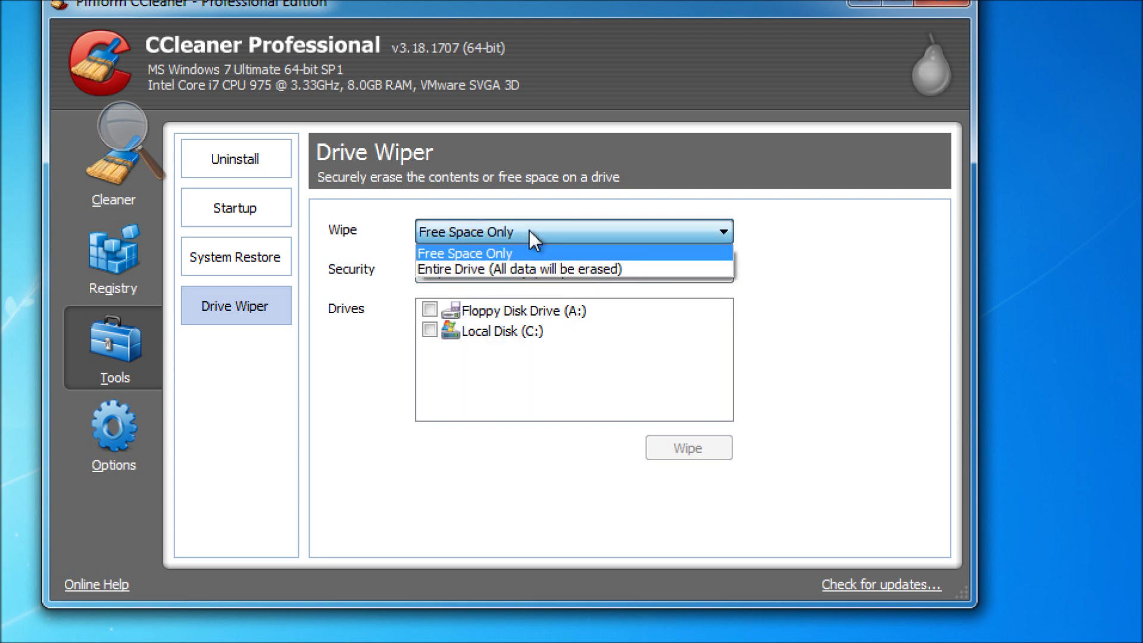
{"action": "left_click", "coordinate": [529, 231]}
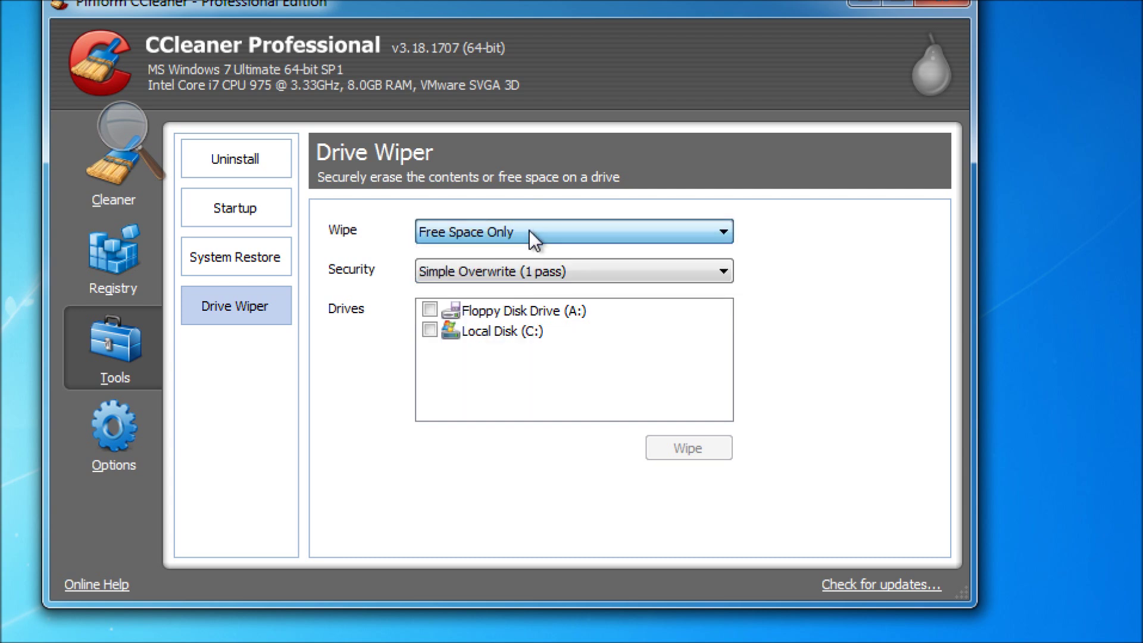
{"action": "left_click", "coordinate": [515, 277]}
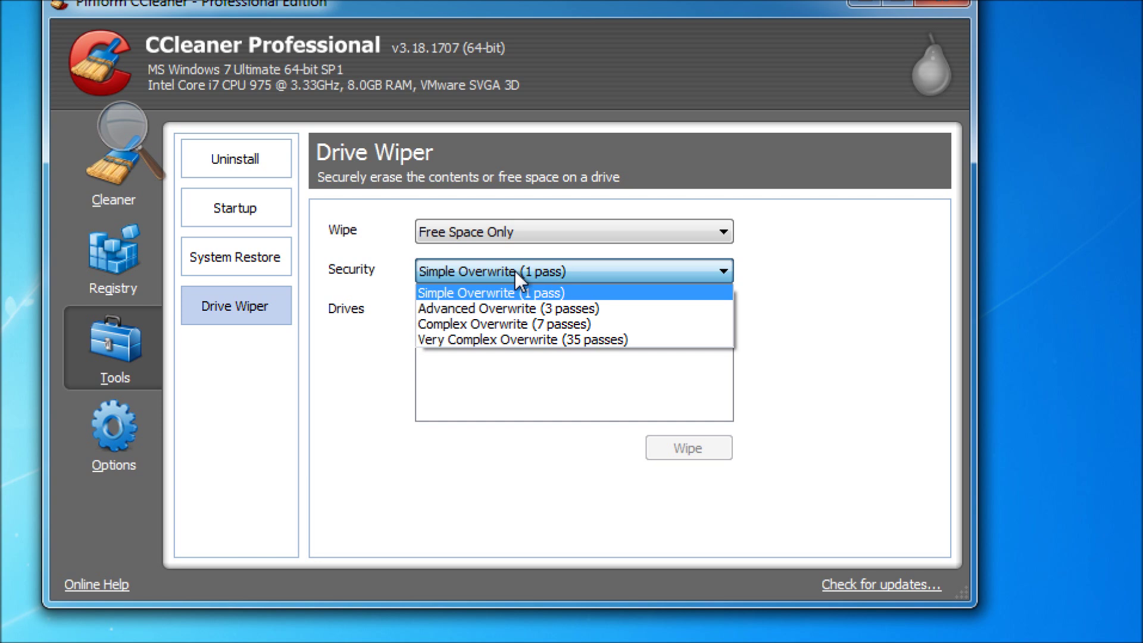
{"action": "left_click", "coordinate": [515, 270]}
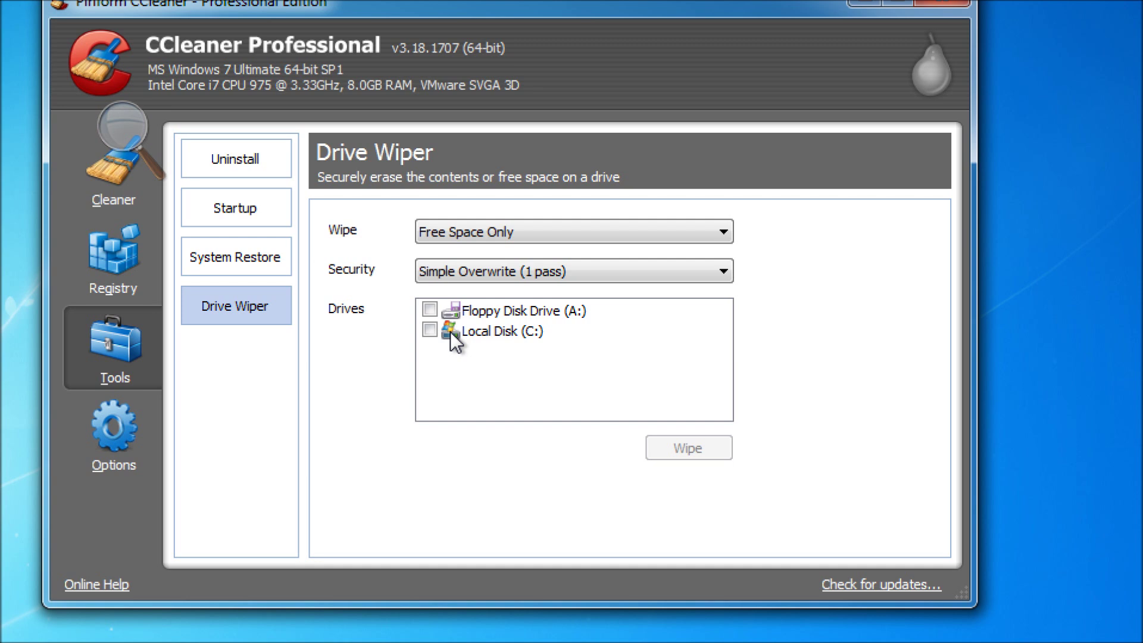
Step: Return to the Cleaner page and review the Applications cleaning items and the Windows cleaning items
{"action": "left_click", "coordinate": [119, 199]}
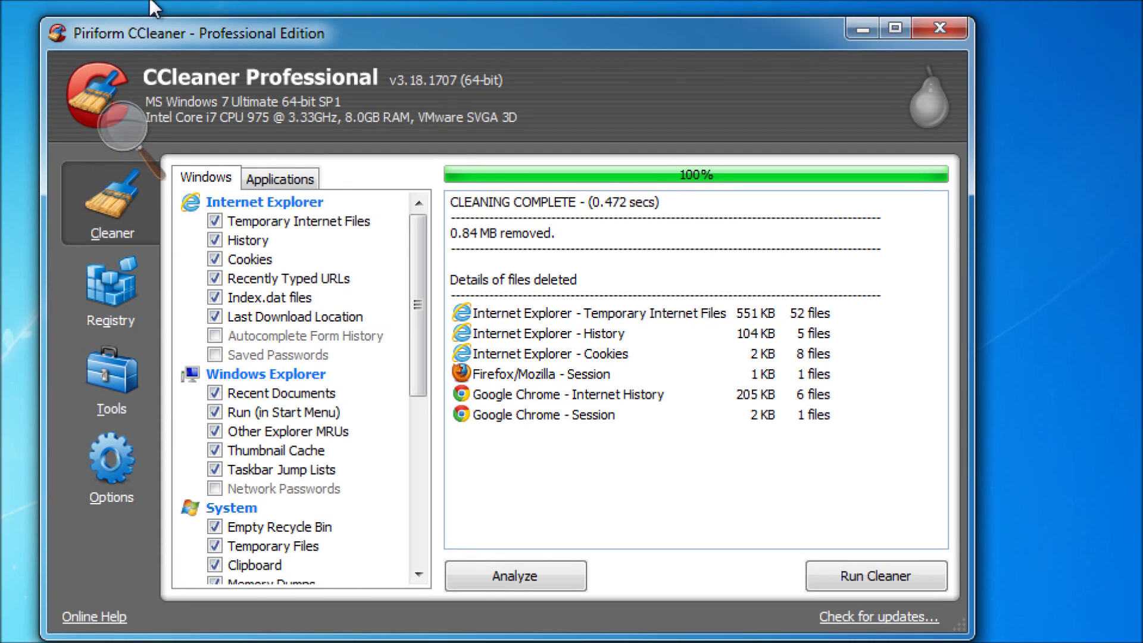
{"action": "left_click", "coordinate": [308, 180]}
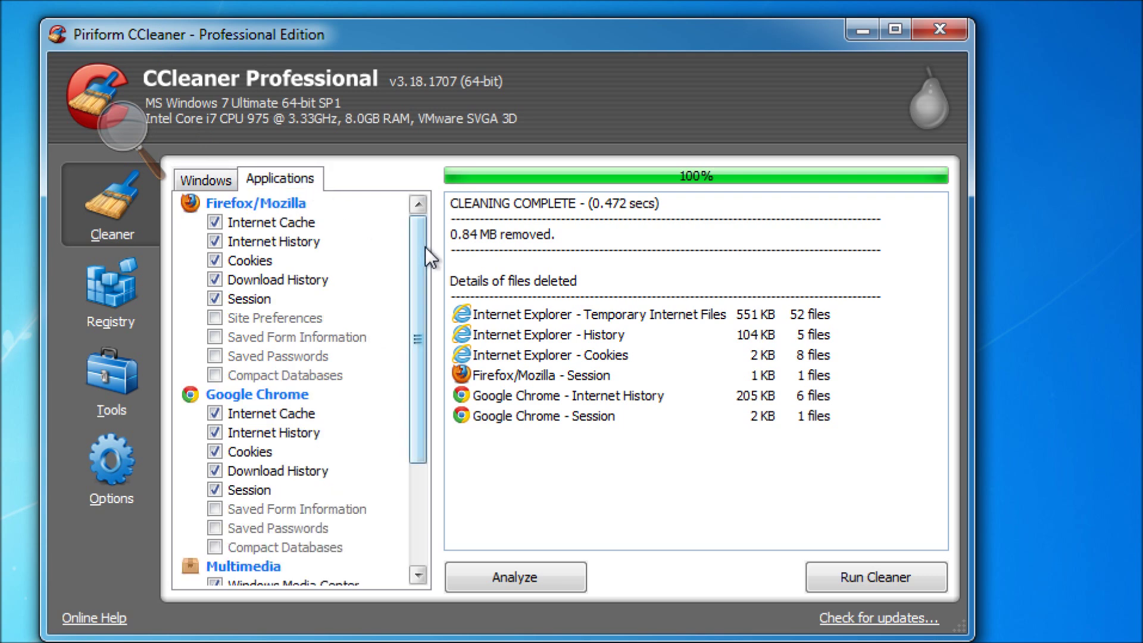
{"action": "mouse_move", "coordinate": [425, 246]}
{"action": "left_mouse_down"}
{"action": "mouse_move", "coordinate": [427, 393]}
{"action": "mouse_move", "coordinate": [445, 238]}
{"action": "left_mouse_up"}
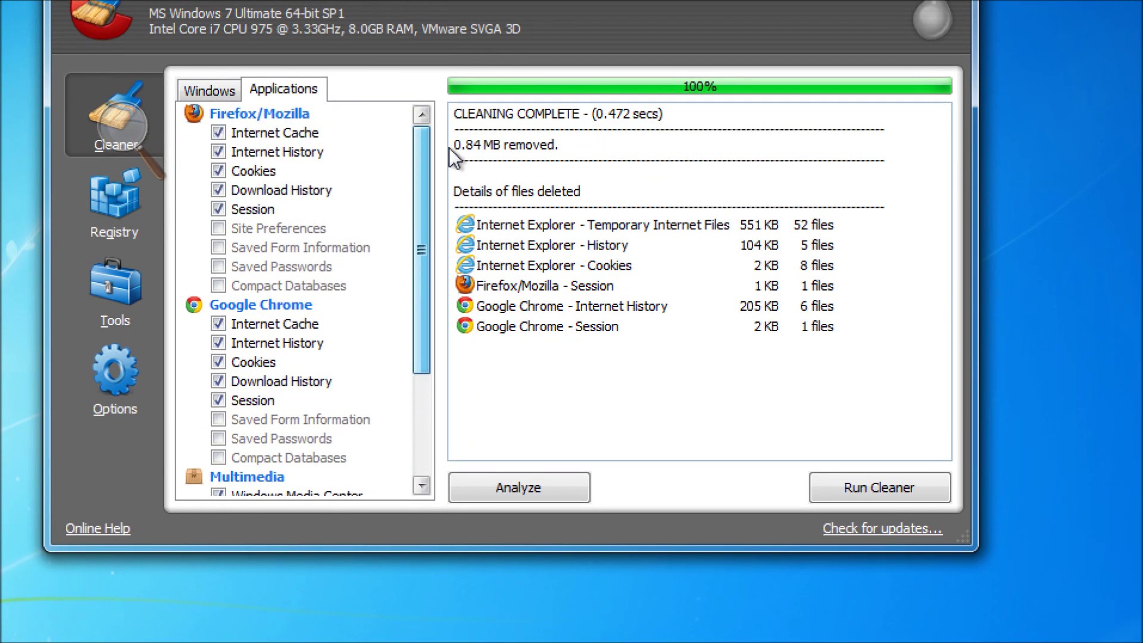
{"action": "left_click_drag", "start_coordinate": [449, 148], "coordinate": [449, 147]}
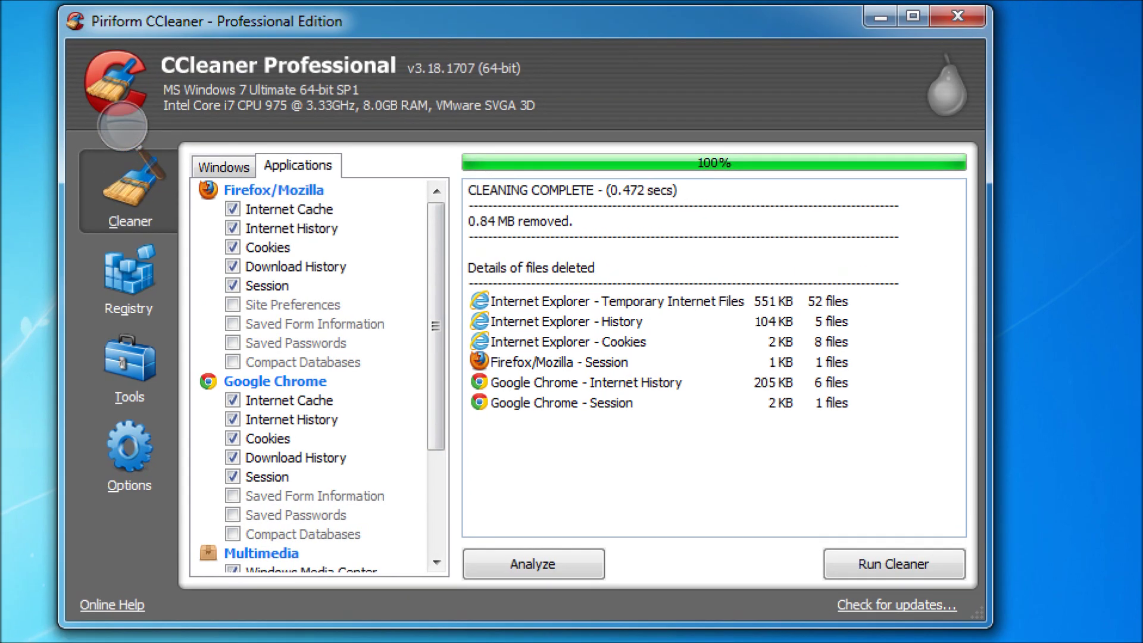
{"action": "left_click", "coordinate": [237, 168]}
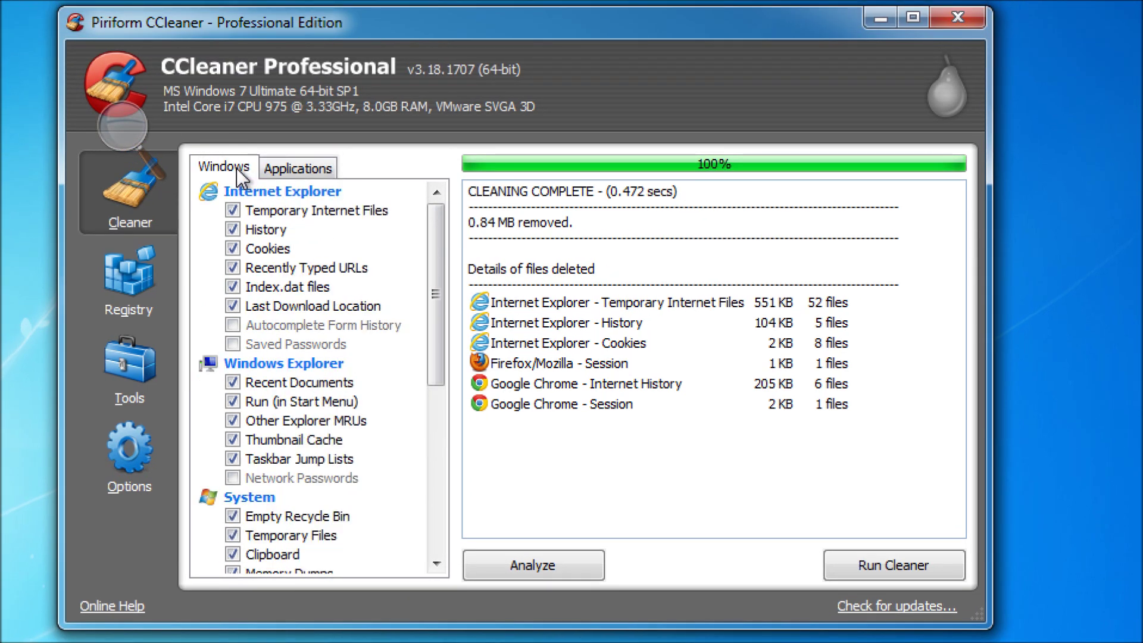